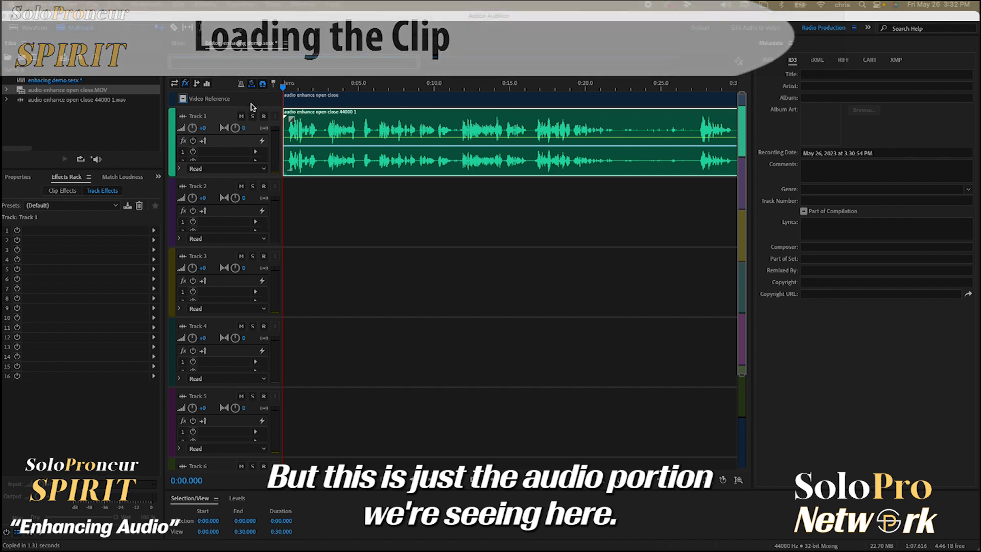
{"action": "left_click", "coordinate": [183, 110]}
{"action": "left_click_drag", "start_coordinate": [183, 110], "coordinate": [207, 107]}
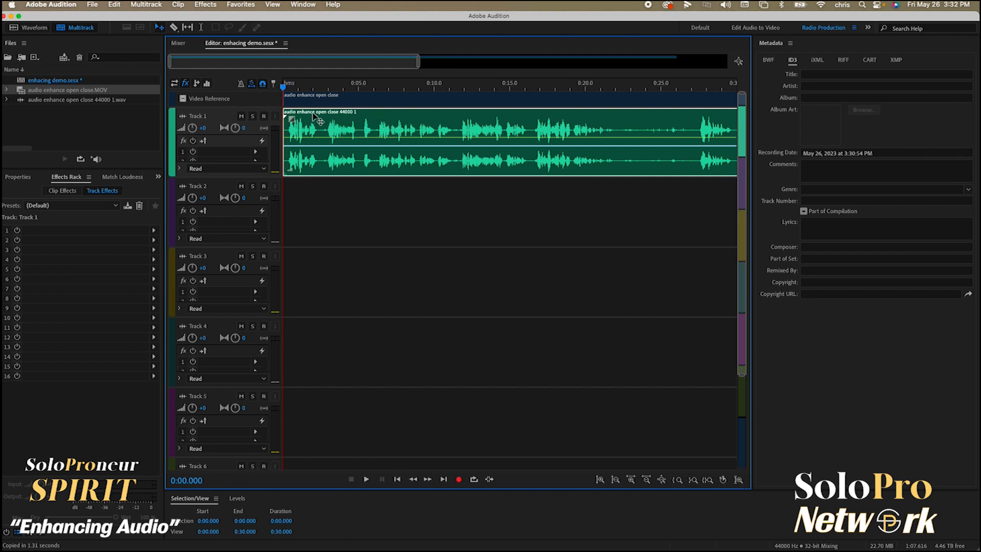
Step: Add the iZotope RX 7 De-reverb VST effect to the first track effect slot of Track 1
{"action": "left_click", "coordinate": [153, 233]}
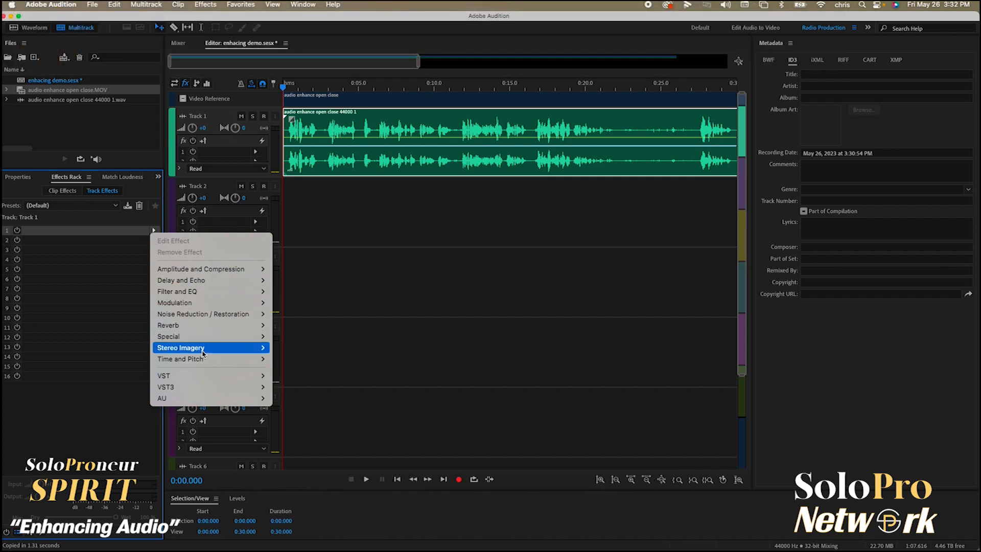
{"action": "mouse_move", "coordinate": [187, 377]}
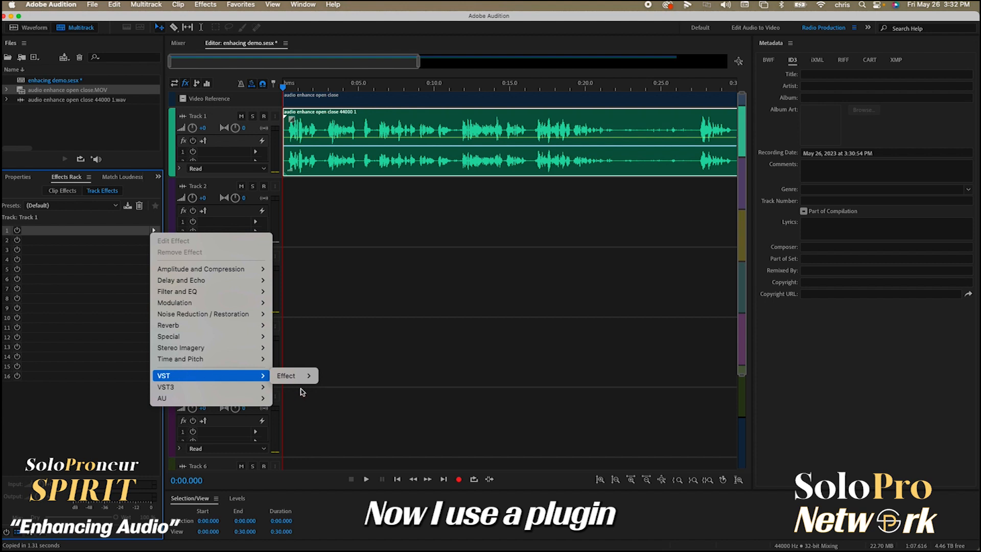
{"action": "mouse_move", "coordinate": [295, 376]}
{"action": "mouse_move", "coordinate": [325, 376]}
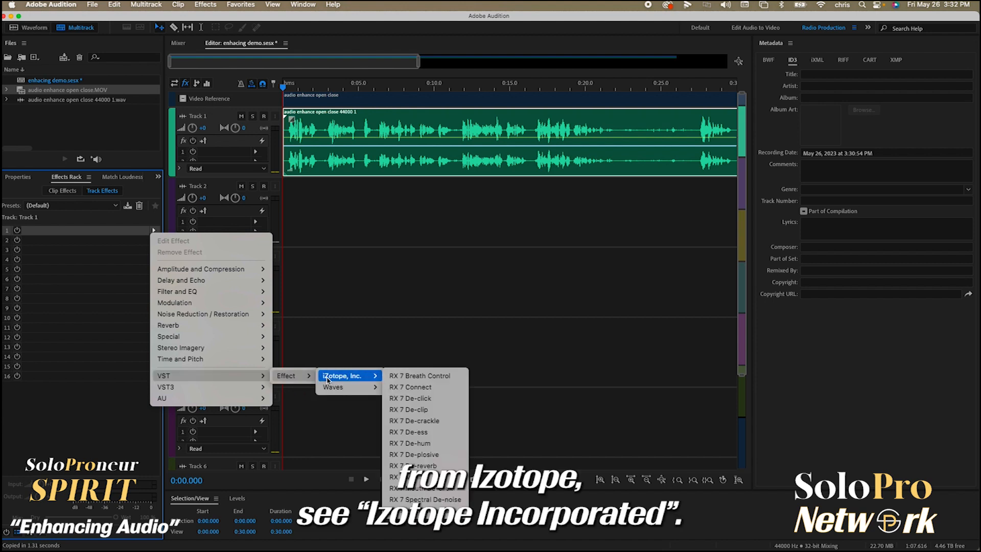
{"action": "mouse_move", "coordinate": [351, 387]}
{"action": "left_click", "coordinate": [427, 466]}
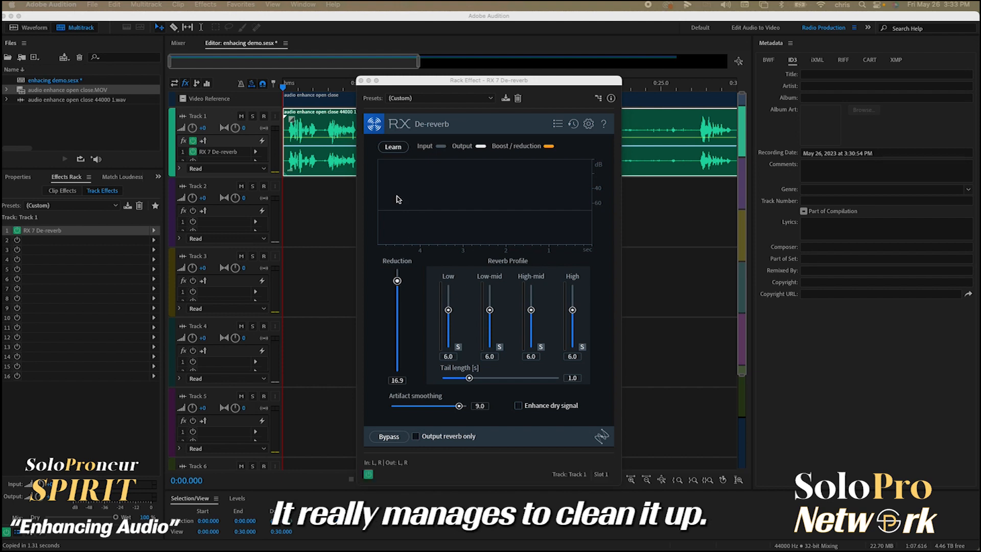
Step: Apply the (Default) preset to the RX 7 De-reverb effect
{"action": "left_click", "coordinate": [435, 97]}
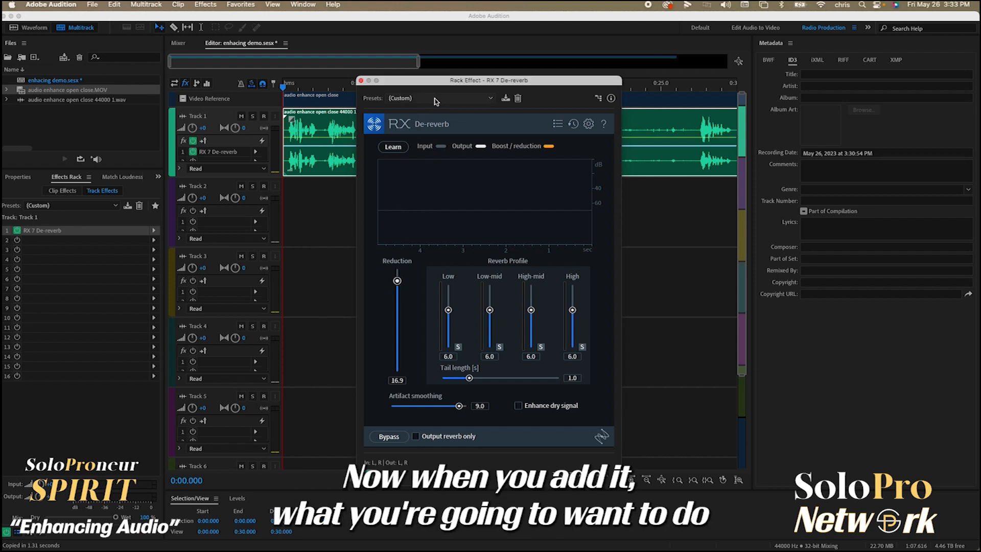
{"action": "left_click", "coordinate": [436, 99]}
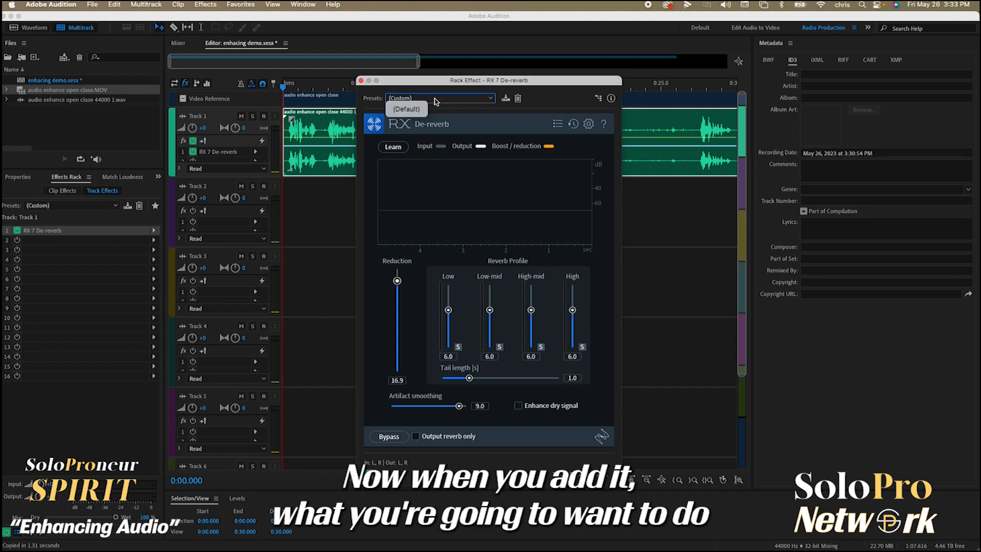
{"action": "left_click", "coordinate": [407, 109]}
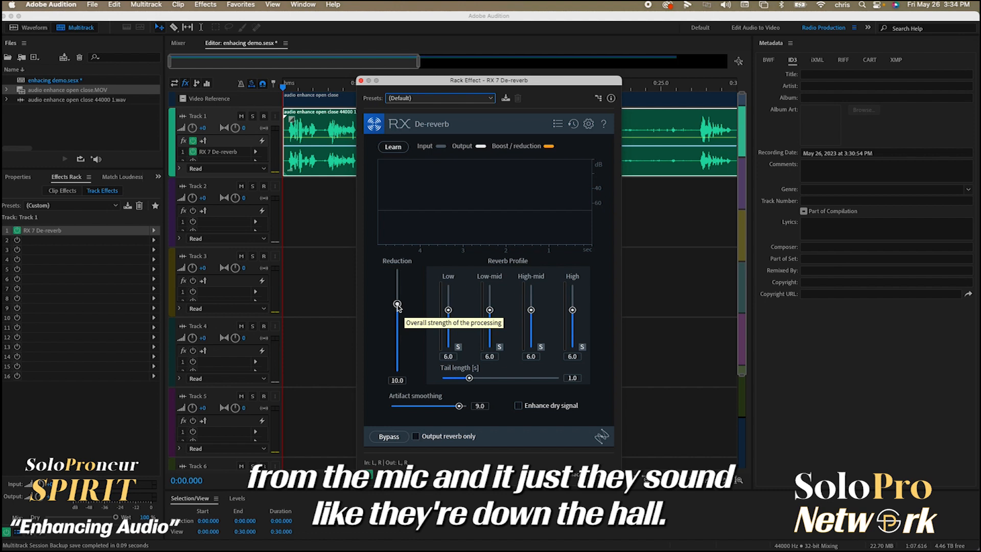
Step: Try De-reverb Reduction strengths of about 16.8, 13.4 and 5.3
{"action": "left_click_drag", "start_coordinate": [397, 305], "coordinate": [403, 285]}
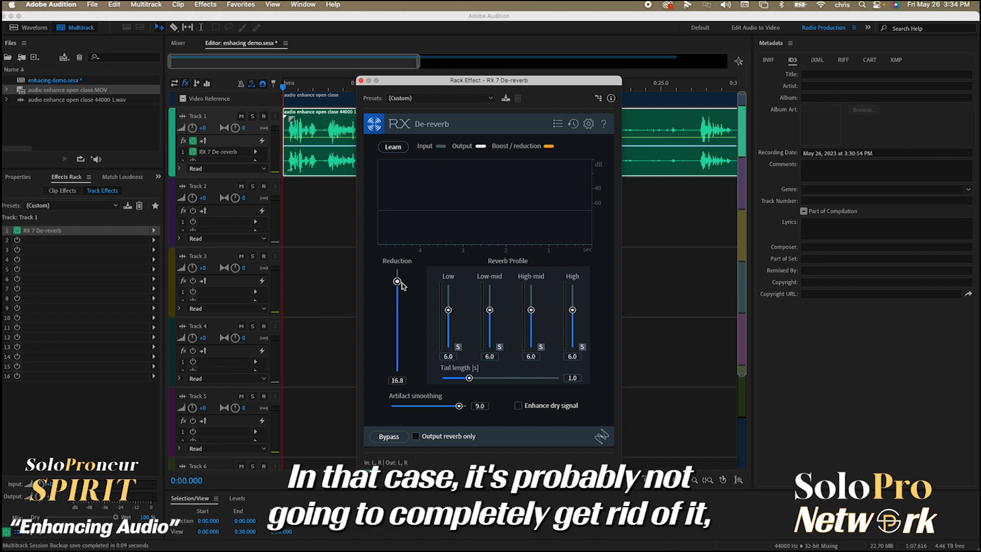
{"action": "mouse_move", "coordinate": [402, 287]}
{"action": "left_mouse_down"}
{"action": "mouse_move", "coordinate": [397, 309]}
{"action": "mouse_move", "coordinate": [401, 283]}
{"action": "left_mouse_up"}
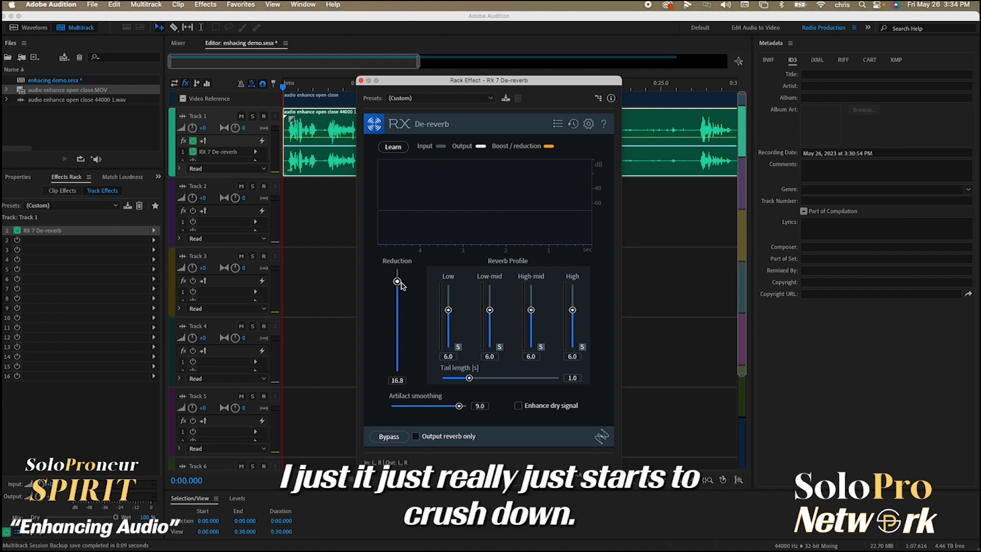
{"action": "left_click_drag", "start_coordinate": [401, 284], "coordinate": [401, 295]}
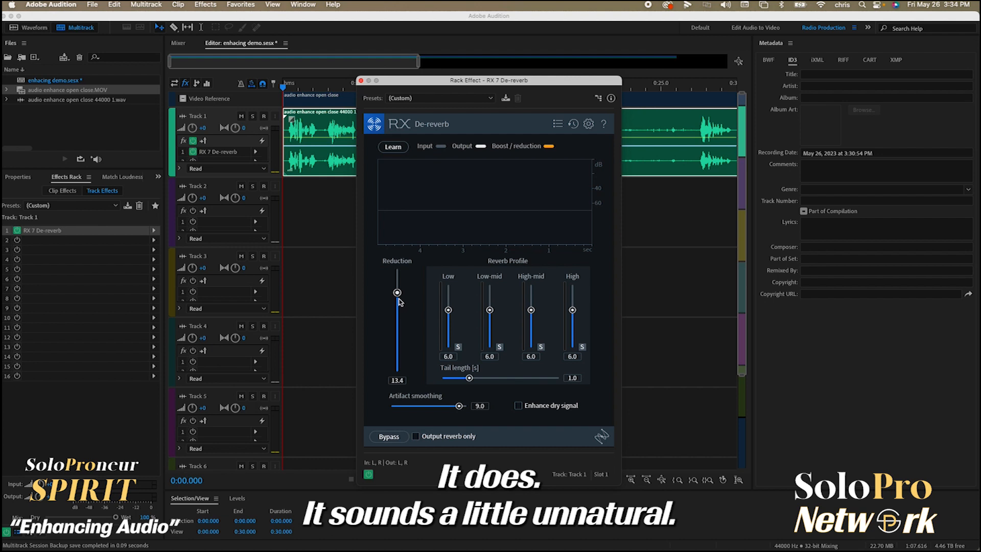
{"action": "left_click_drag", "start_coordinate": [397, 297], "coordinate": [399, 321]}
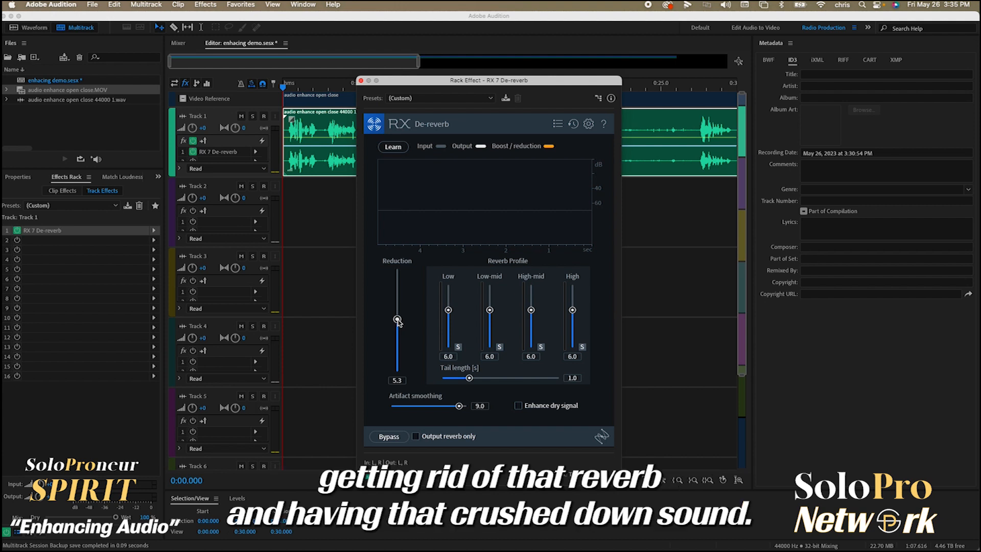
Step: Restore the De-reverb effect to its (Default) preset and close the effect window
{"action": "left_click", "coordinate": [415, 98]}
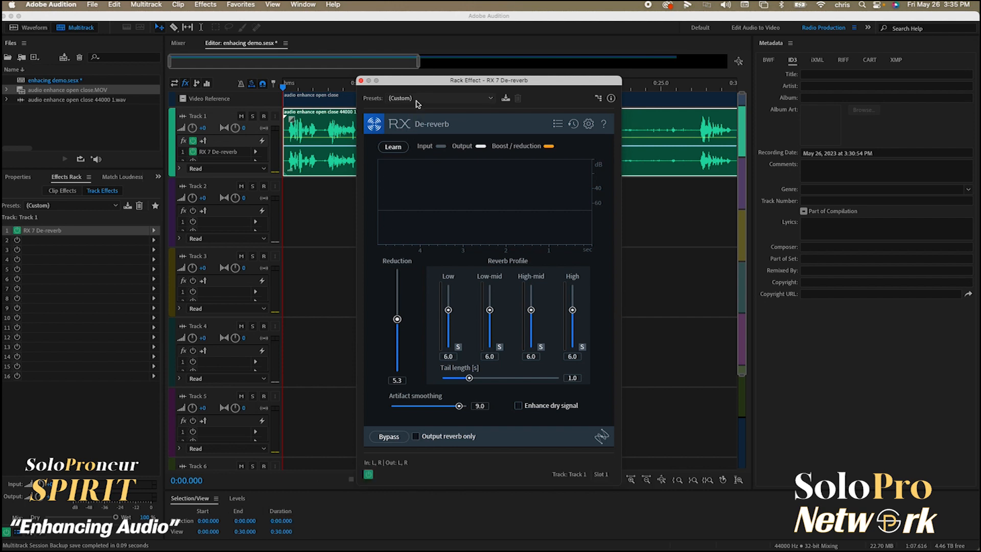
{"action": "left_click", "coordinate": [421, 109]}
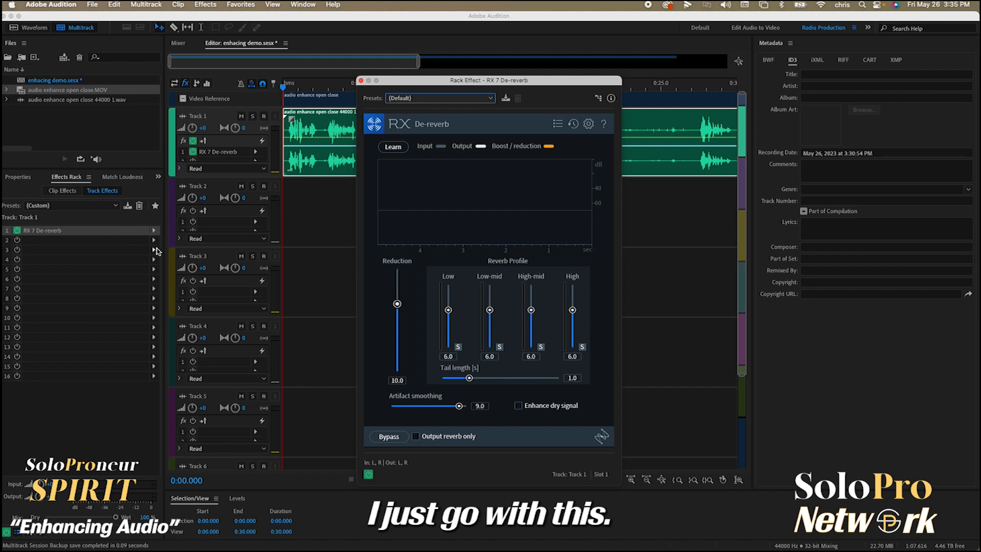
{"action": "left_click", "coordinate": [361, 81]}
Step: Add Adaptive Noise Reduction to the second effect slot of Track 1 and dismiss the playback performance alert
{"action": "left_click", "coordinate": [152, 240]}
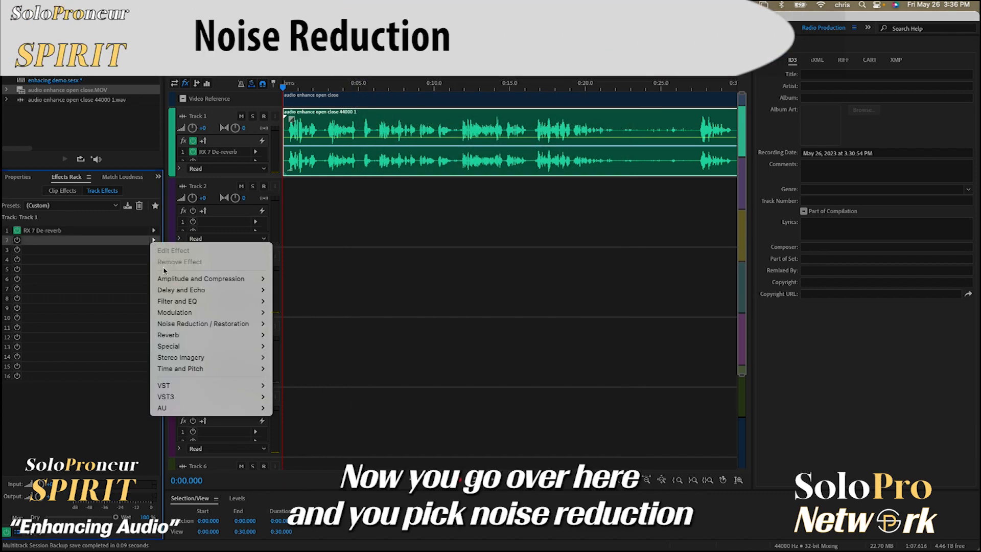
{"action": "mouse_move", "coordinate": [184, 329]}
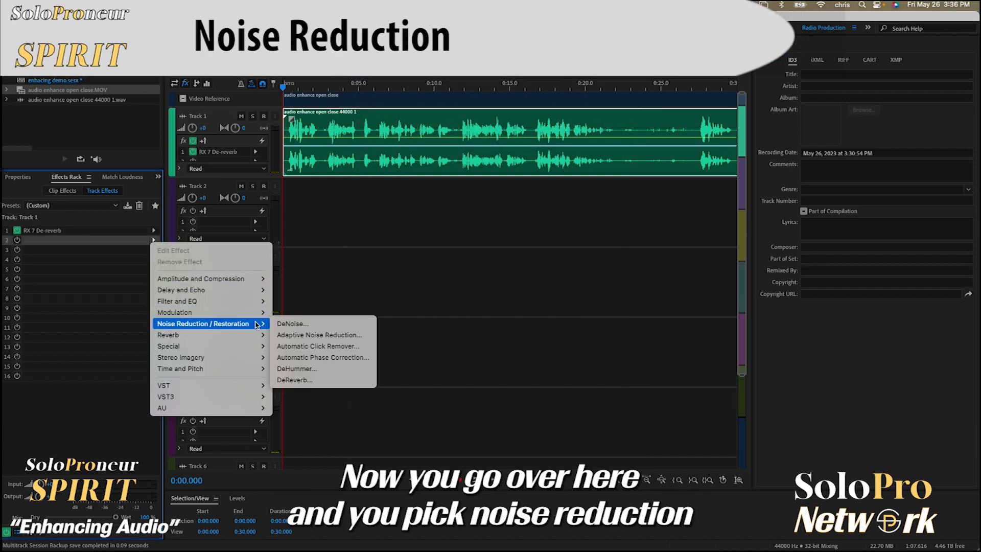
{"action": "left_click", "coordinate": [300, 333]}
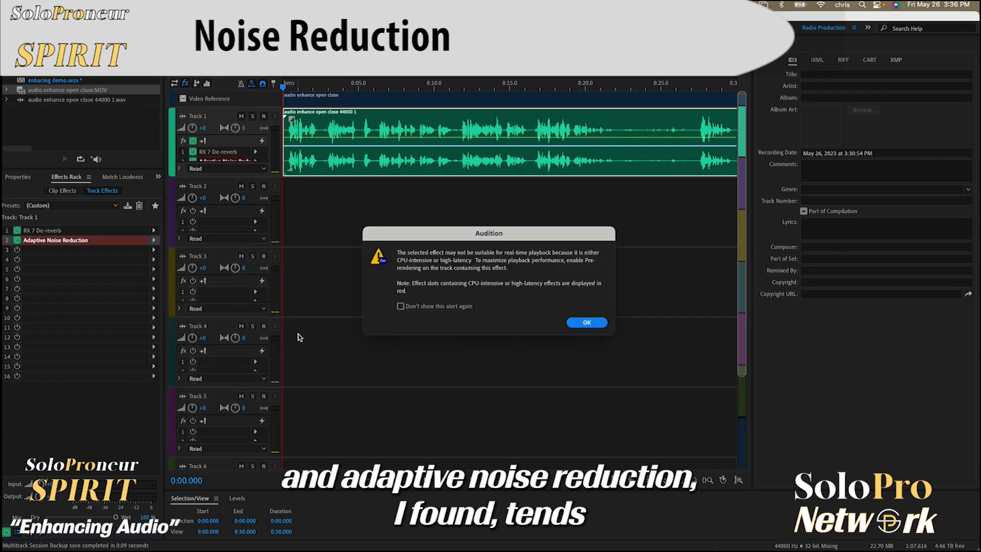
{"action": "left_click", "coordinate": [583, 323]}
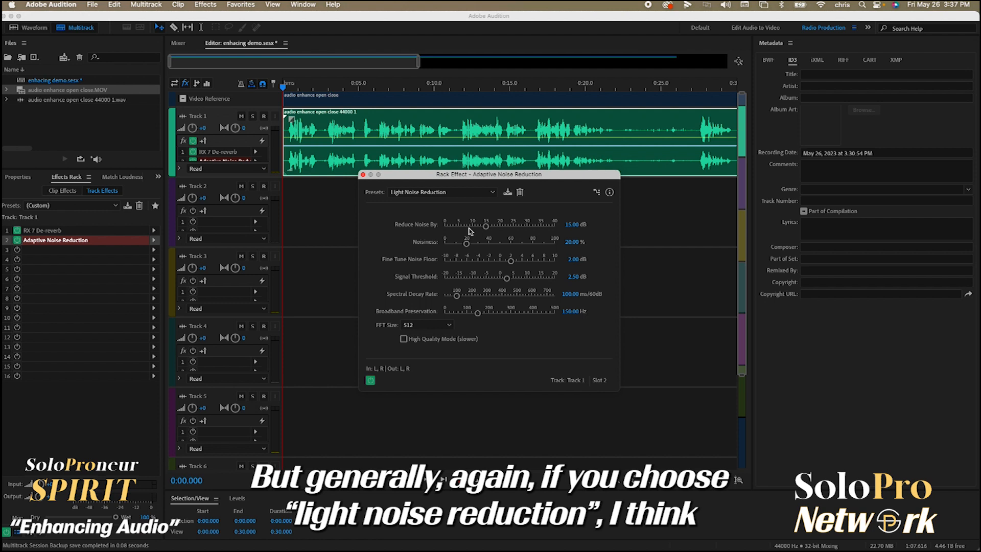
Step: Use the Light Noise Reduction preset for Adaptive Noise Reduction and close the effect window
{"action": "left_click", "coordinate": [428, 193]}
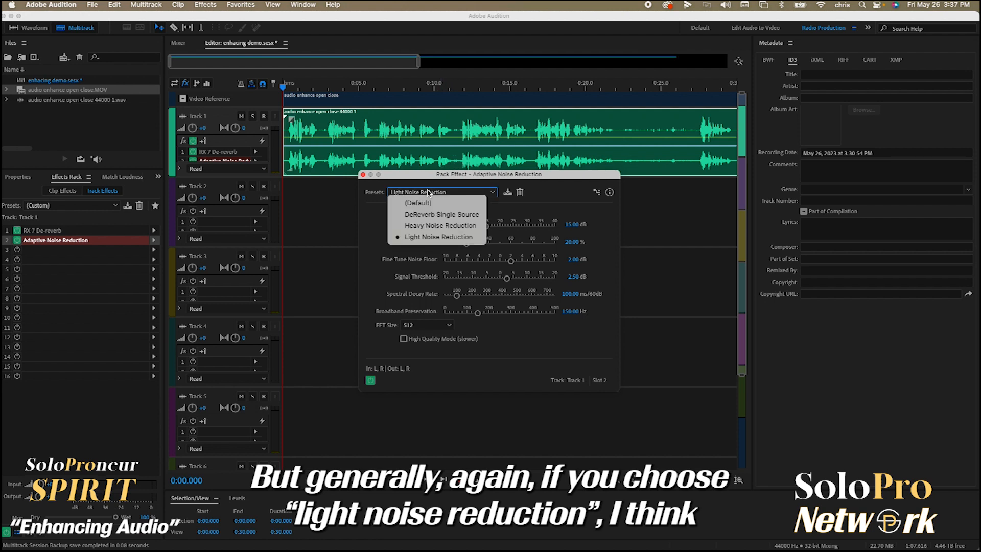
{"action": "left_click", "coordinate": [425, 237]}
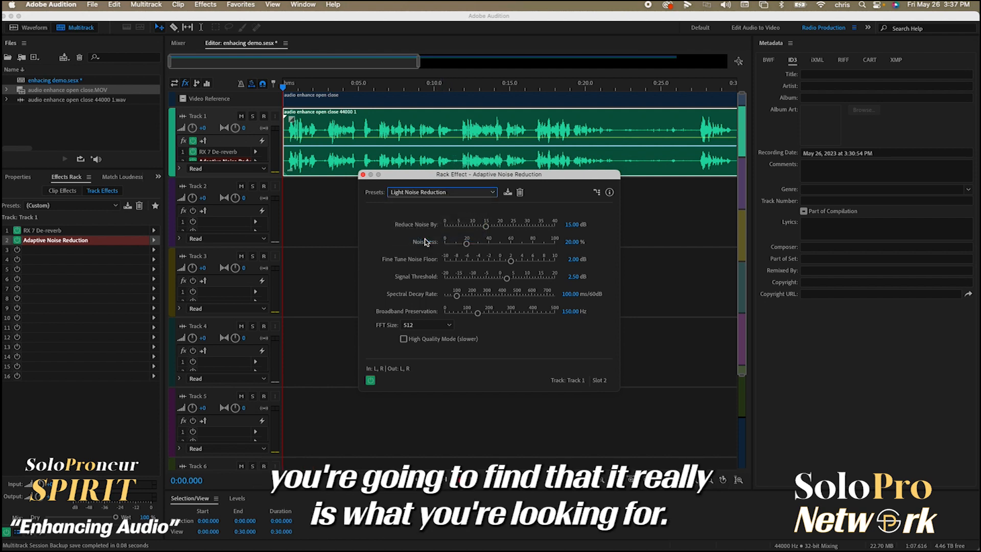
{"action": "left_click", "coordinate": [453, 193]}
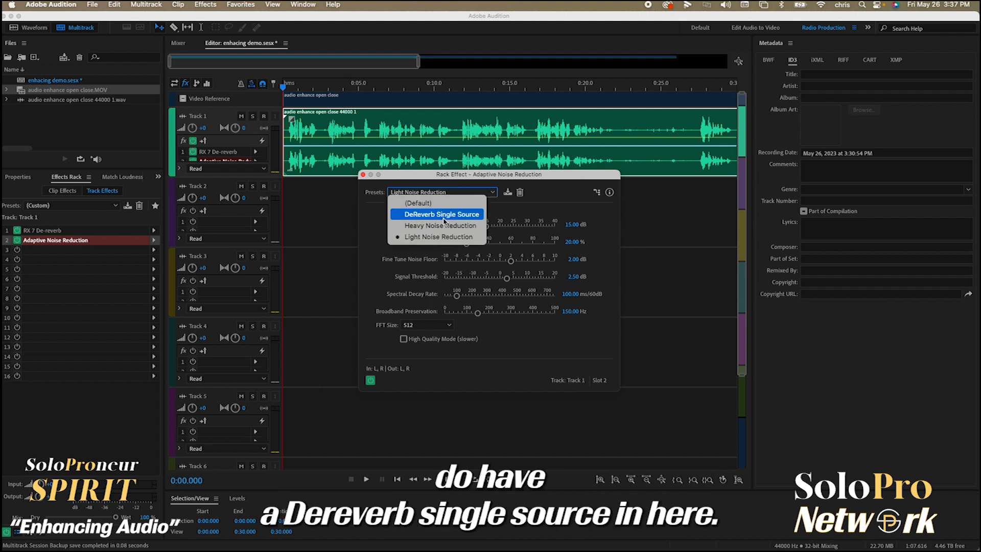
{"action": "left_click", "coordinate": [381, 209]}
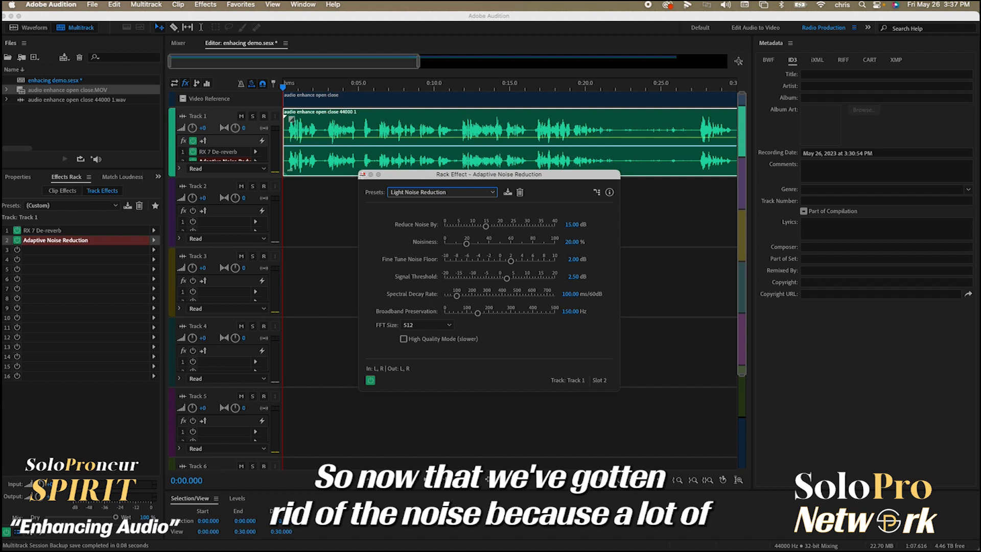
{"action": "left_click", "coordinate": [362, 174]}
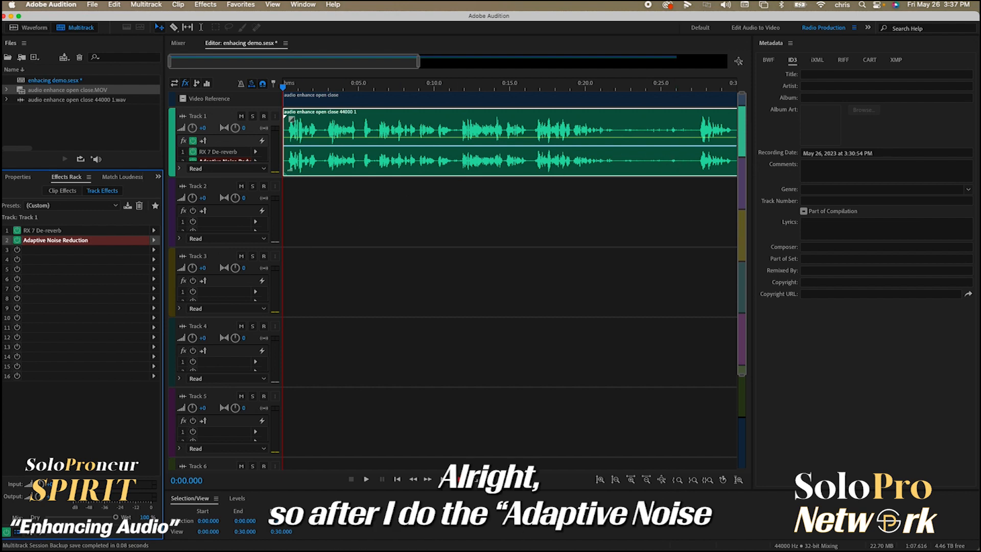
Step: Try Graphic Equalizer (10 Bands) in the third effect slot, with the 250 Hz band lowered to about -5.4
{"action": "left_click", "coordinate": [153, 249]}
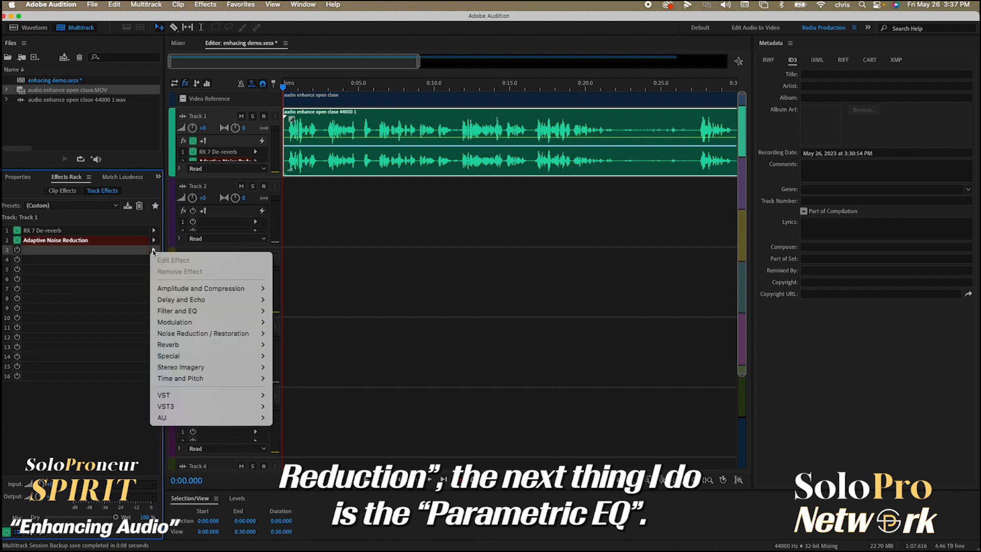
{"action": "mouse_move", "coordinate": [197, 310]}
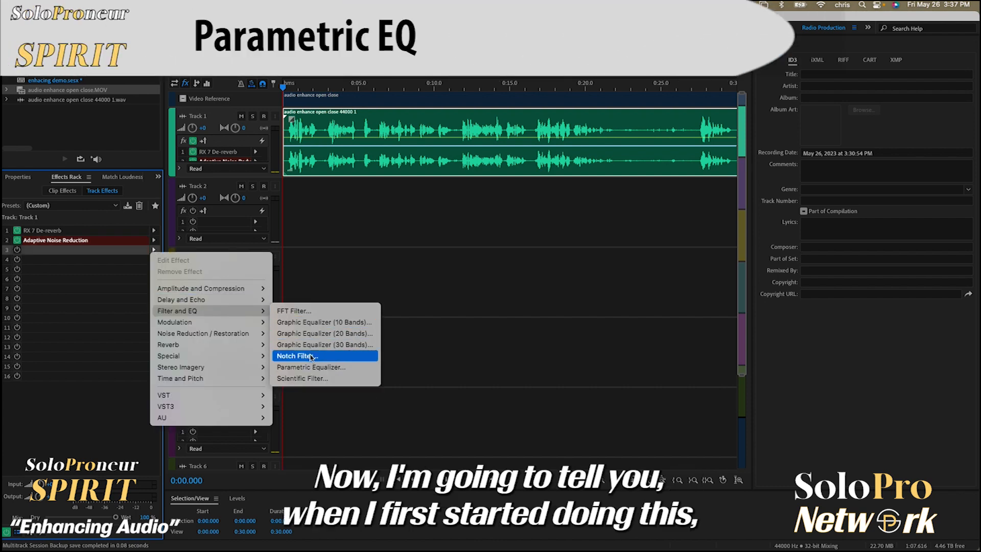
{"action": "left_click", "coordinate": [295, 322]}
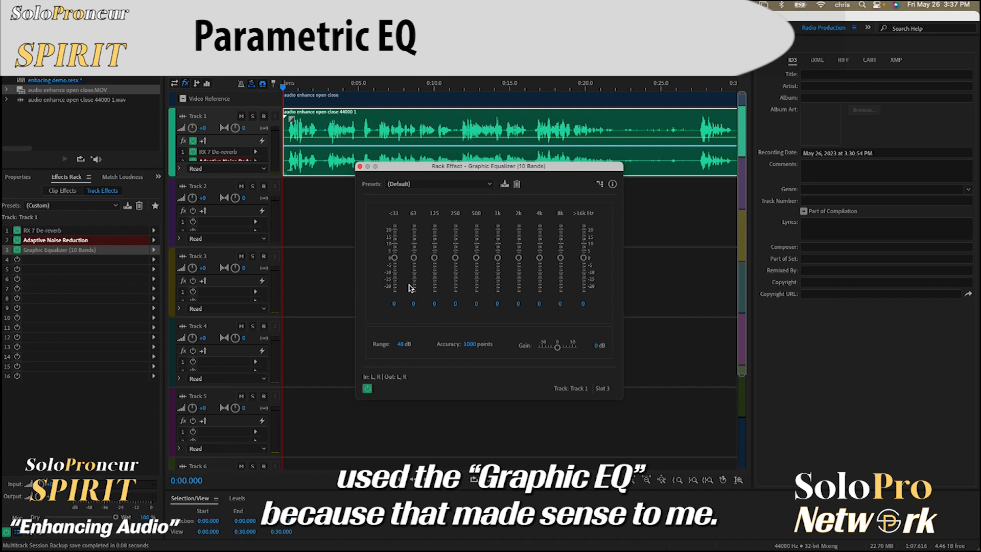
{"action": "left_click_drag", "start_coordinate": [461, 255], "coordinate": [460, 263]}
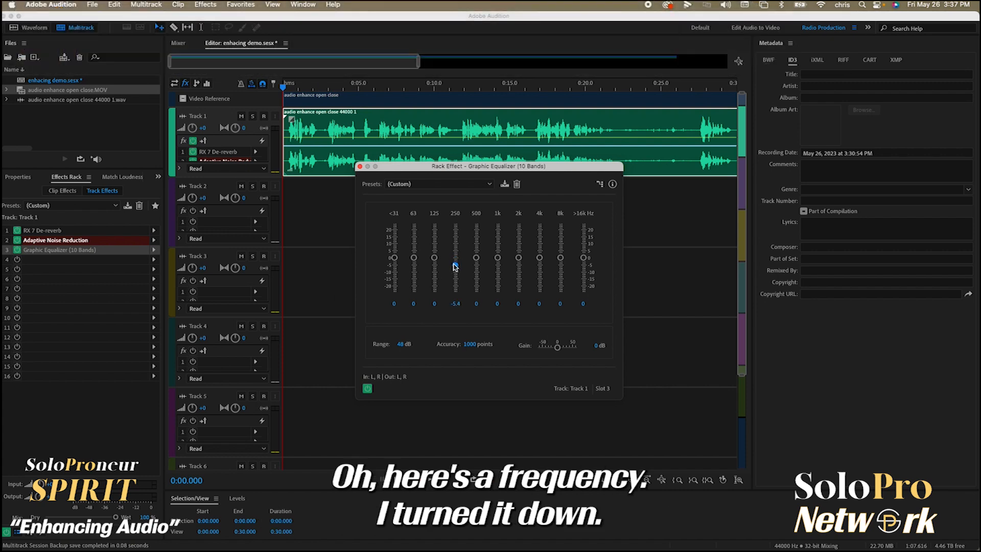
{"action": "left_click", "coordinate": [359, 166]}
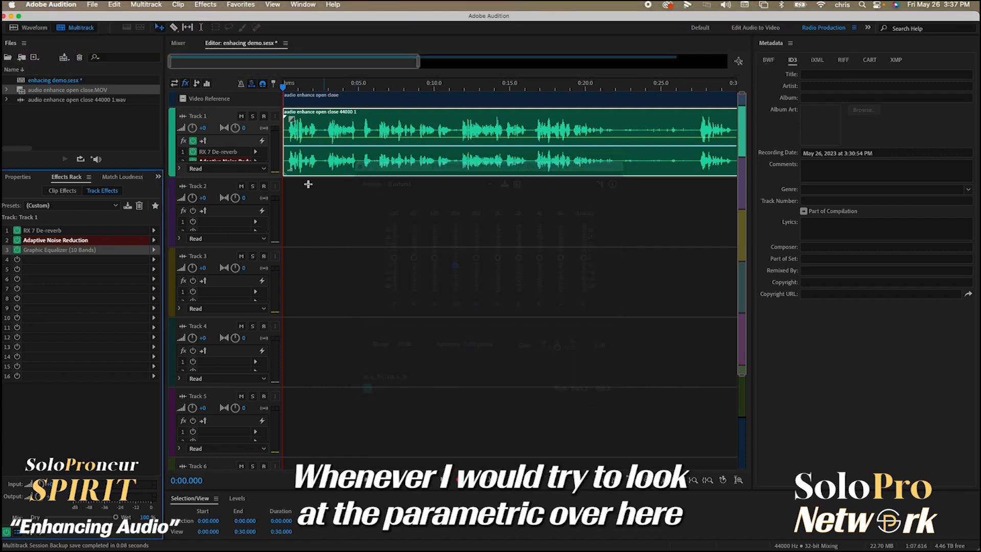
Step: Place a Parametric Equalizer in the third effect slot of Track 1 and apply its (Default) preset
{"action": "left_click", "coordinate": [154, 250]}
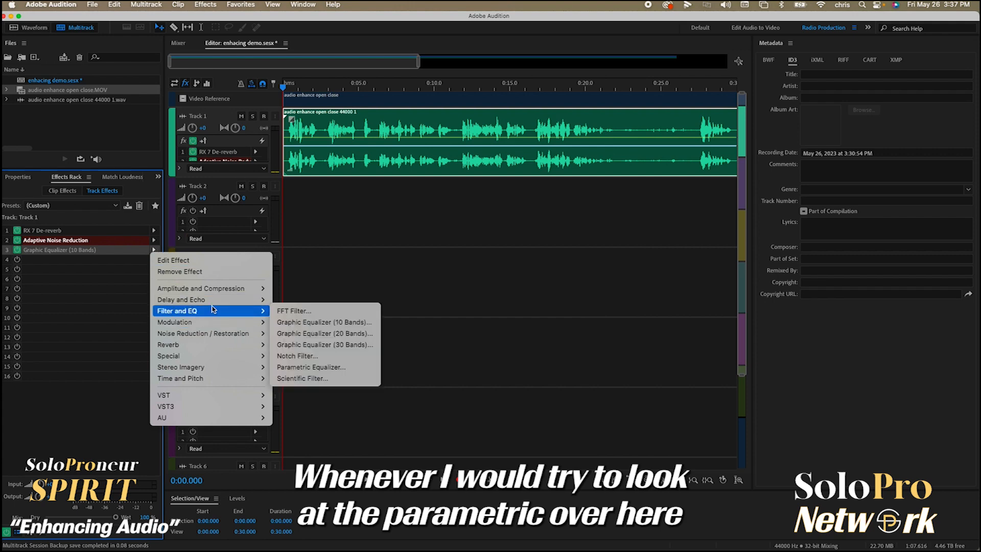
{"action": "left_click", "coordinate": [303, 367]}
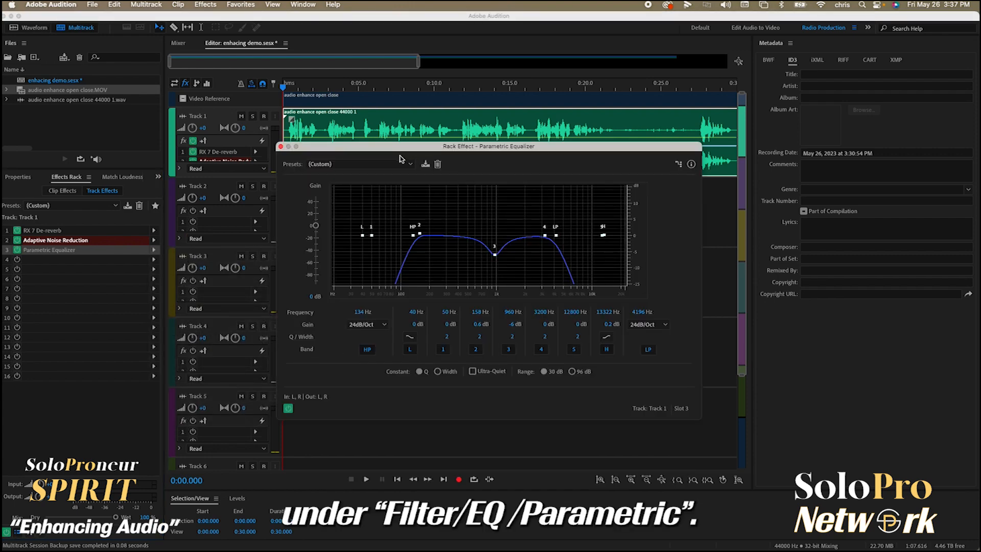
{"action": "left_click", "coordinate": [389, 165]}
{"action": "left_click", "coordinate": [371, 175]}
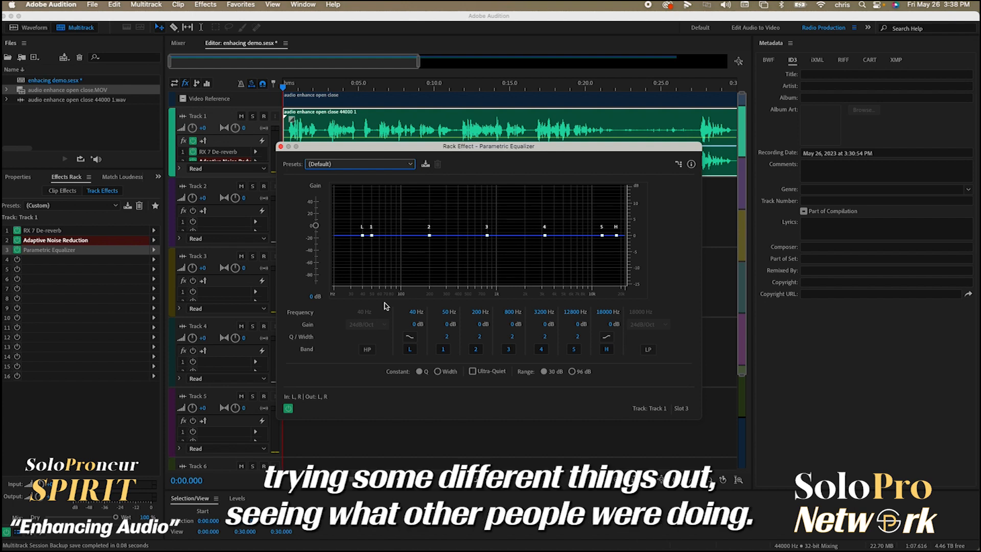
Step: Enable the Parametric Equalizer's high-pass (HP) filter and raise its cutoff frequency to about 143 Hz
{"action": "left_click", "coordinate": [368, 351]}
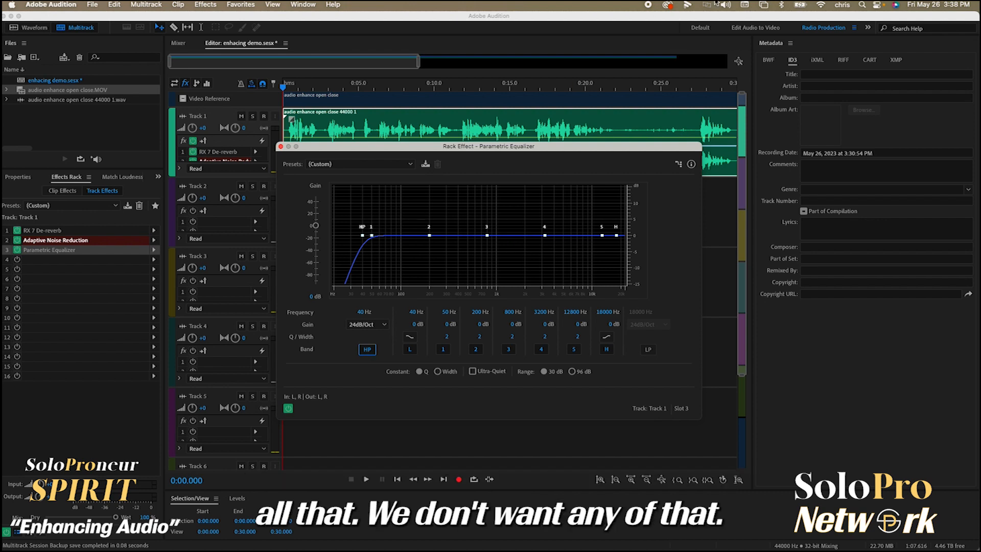
{"action": "left_click_drag", "start_coordinate": [362, 236], "coordinate": [413, 244]}
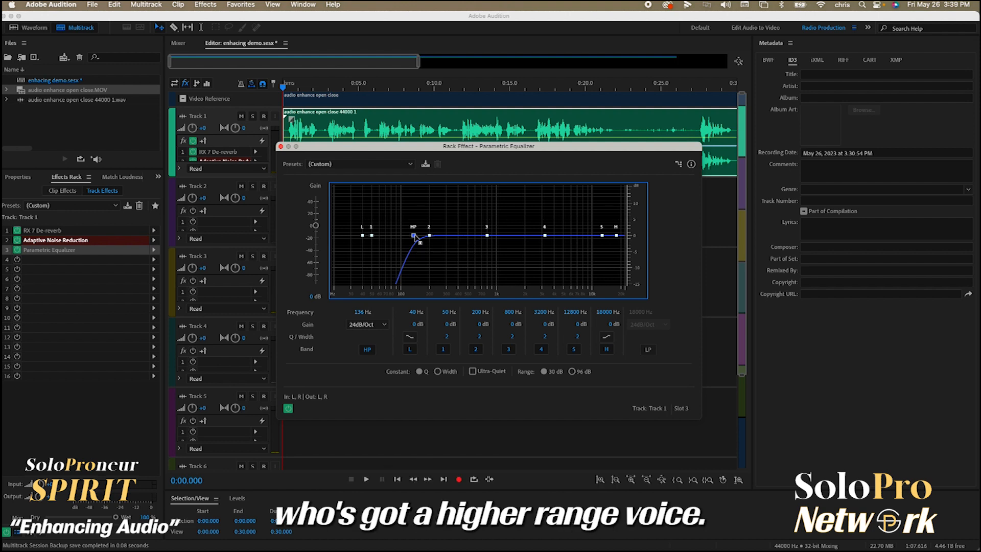
{"action": "left_click_drag", "start_coordinate": [415, 236], "coordinate": [417, 238]}
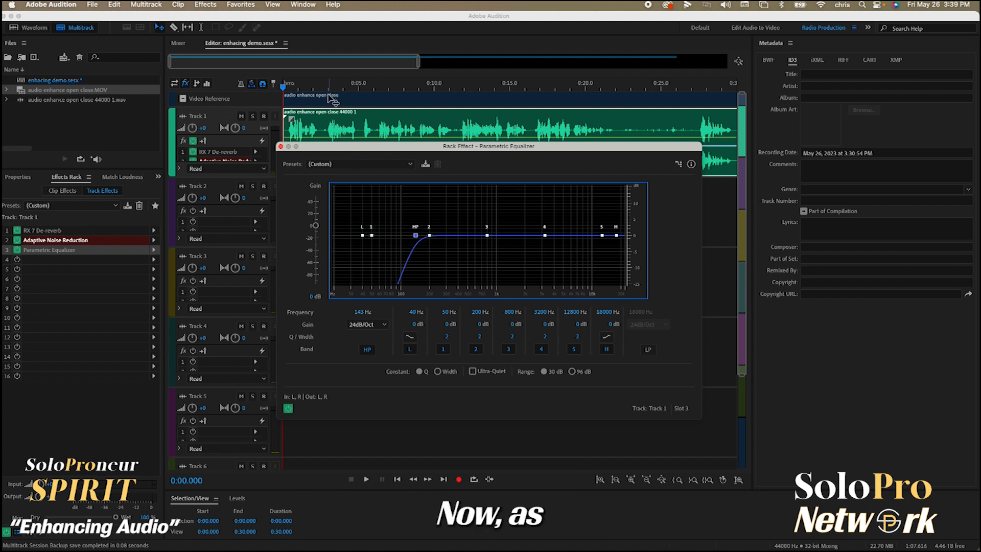
Step: Play the clip from about 1.25 seconds to examine its frequency pattern in the Parametric Equalizer
{"action": "left_click", "coordinate": [302, 88]}
{"action": "key", "text": "space"}
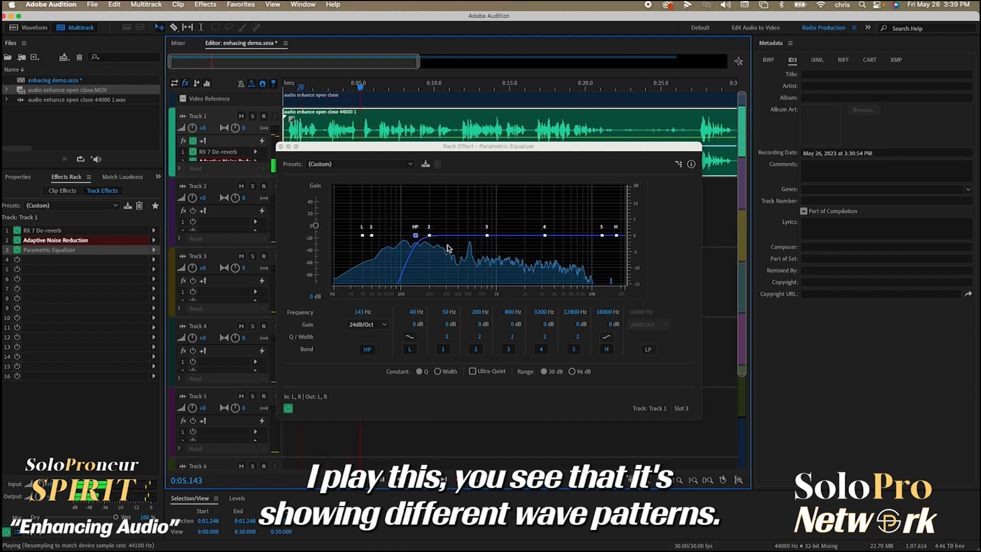
Step: Play short passages to locate the muffled low-mid peak, and set equalizer band 2 to about 271 Hz at -3.8 dB
{"action": "key", "text": "space"}
{"action": "key", "text": "space"}
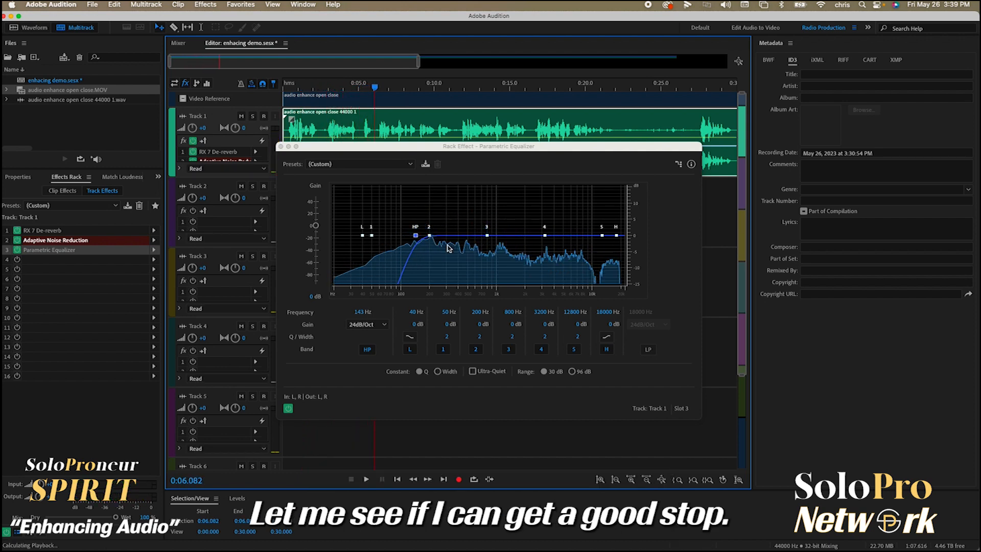
{"action": "key", "text": "space"}
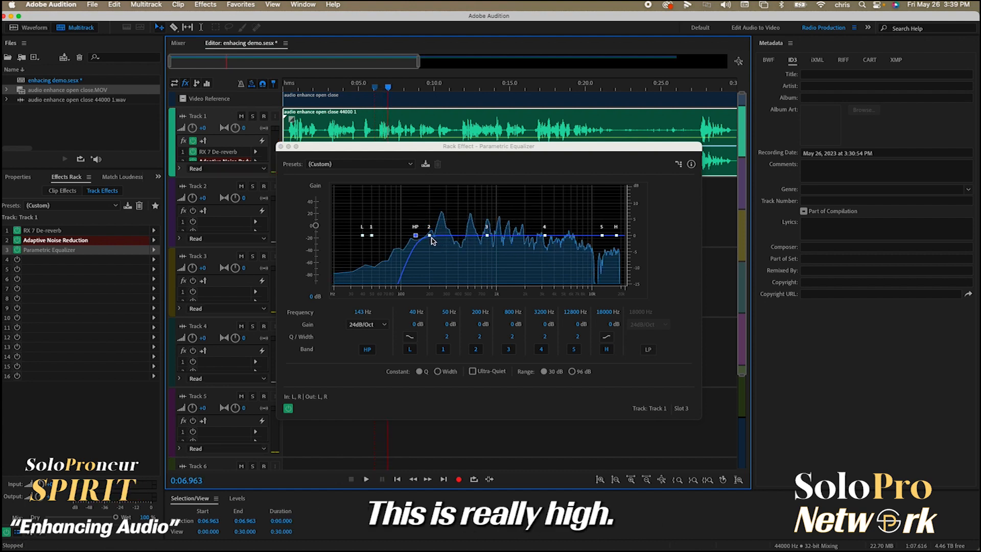
{"action": "mouse_move", "coordinate": [429, 239]}
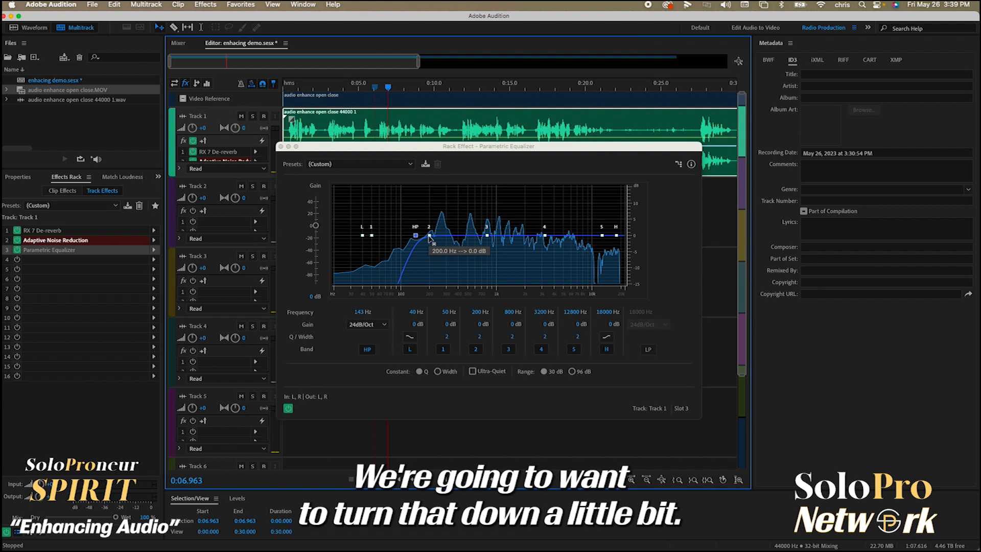
{"action": "left_click_drag", "start_coordinate": [429, 237], "coordinate": [444, 248]}
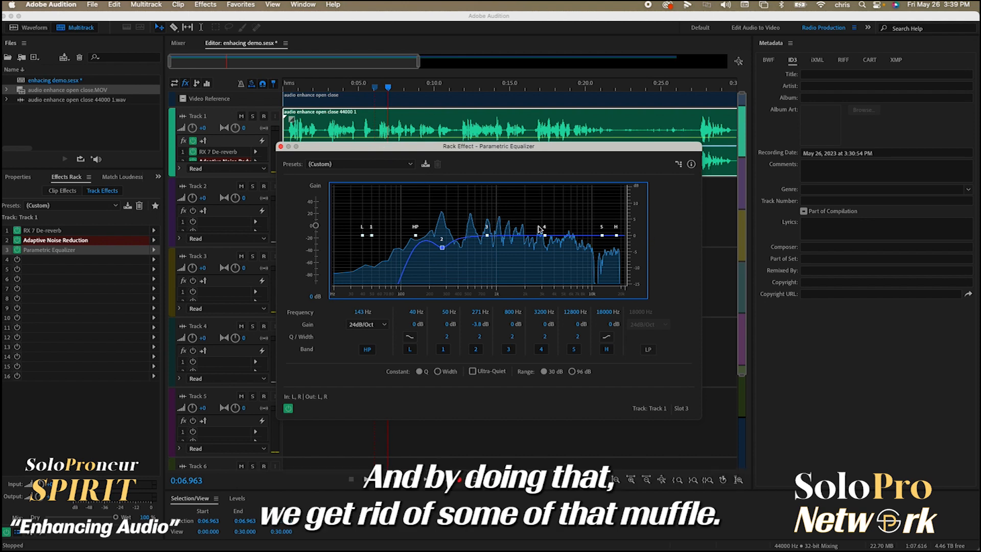
Step: Move equalizer band 3 to about 995 Hz and lower its gain to about -2.8 dB
{"action": "left_click", "coordinate": [487, 236]}
{"action": "left_click_drag", "start_coordinate": [488, 237], "coordinate": [496, 235]}
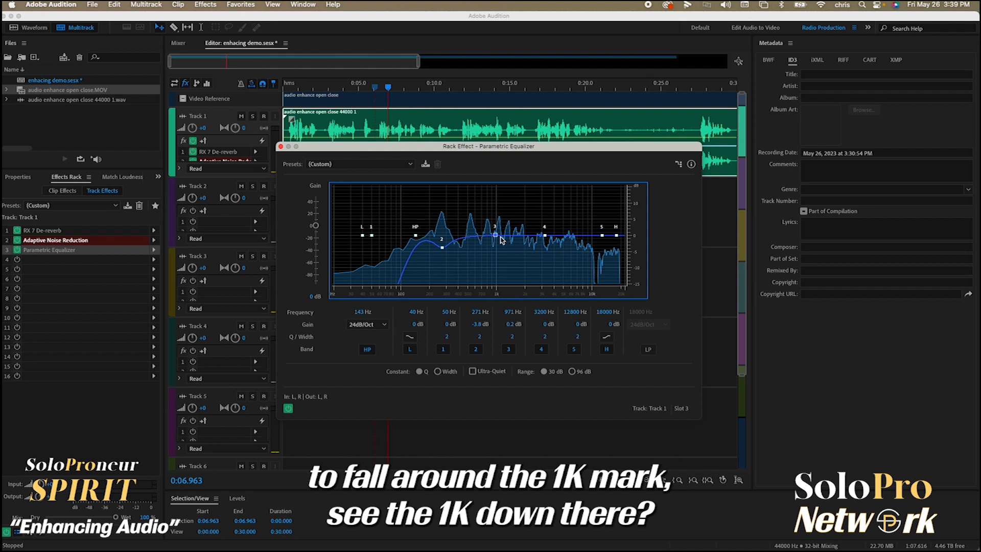
{"action": "mouse_move", "coordinate": [495, 235]}
{"action": "left_mouse_down"}
{"action": "mouse_move", "coordinate": [474, 235]}
{"action": "mouse_move", "coordinate": [496, 246]}
{"action": "left_mouse_up"}
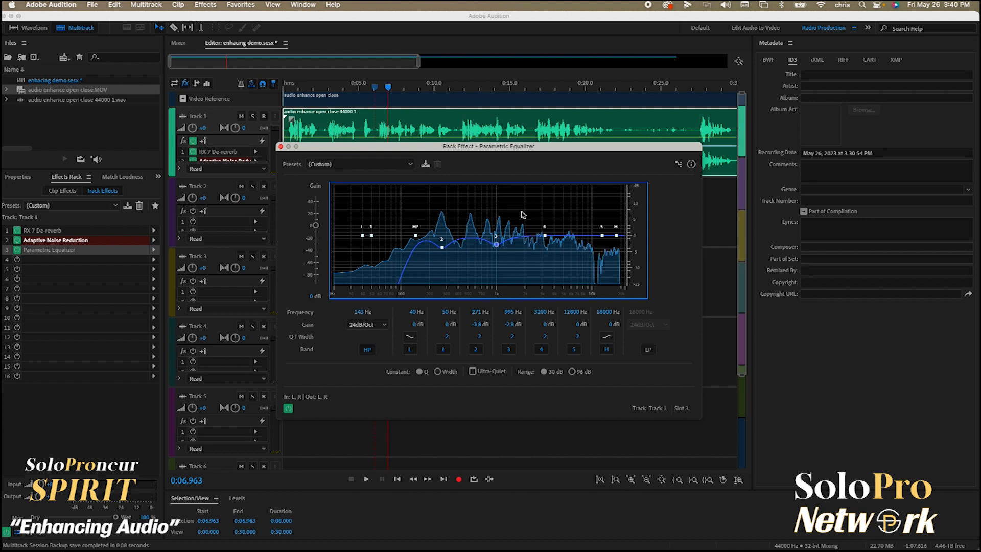
Step: Boost band 4 during playback to find the harsh frequency, and cut it there to about -4.4 dB at 1908 Hz
{"action": "key", "text": "space"}
{"action": "left_click_drag", "start_coordinate": [546, 237], "coordinate": [521, 192]}
{"action": "key", "text": "space"}
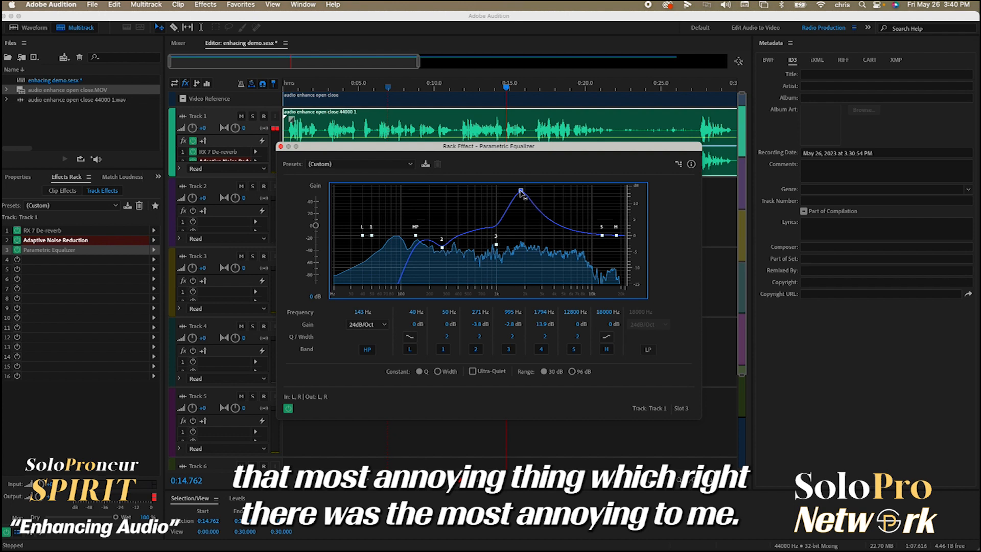
{"action": "left_click_drag", "start_coordinate": [521, 192], "coordinate": [523, 249]}
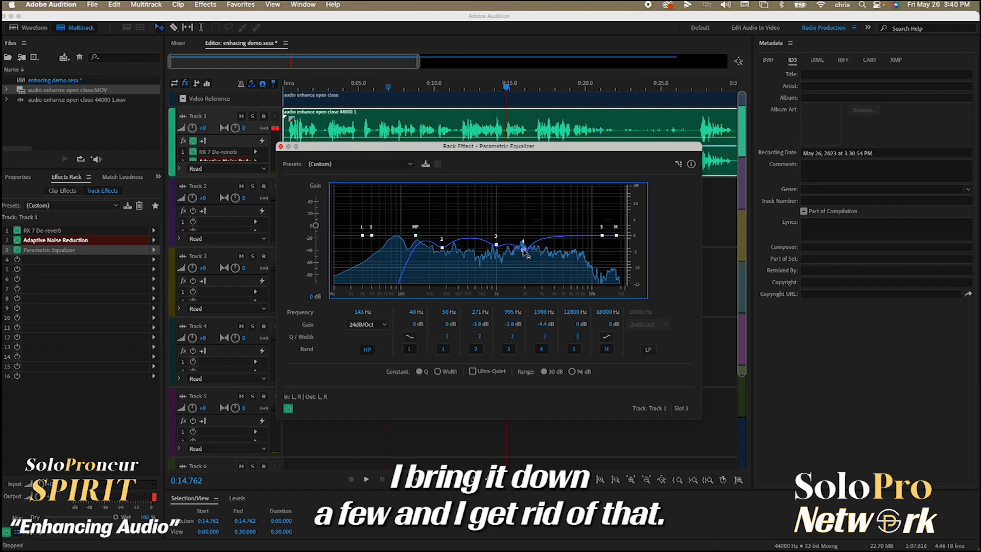
{"action": "key", "text": "space"}
{"action": "key", "text": "space"}
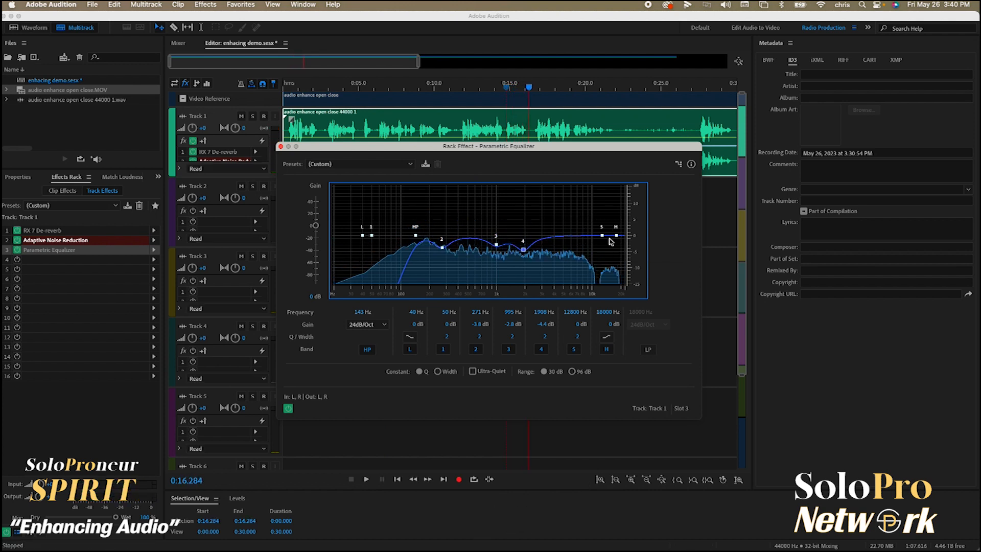
Step: Enable the Parametric Equalizer's low-pass (LP) filter and lower its cutoff frequency to about 5625 Hz
{"action": "left_click", "coordinate": [648, 349]}
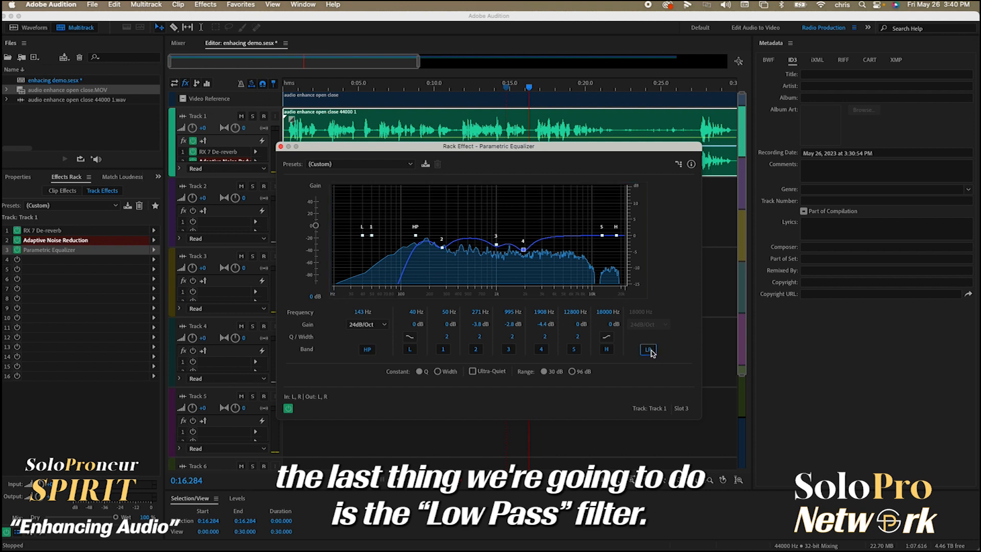
{"action": "left_click_drag", "start_coordinate": [616, 236], "coordinate": [607, 238]}
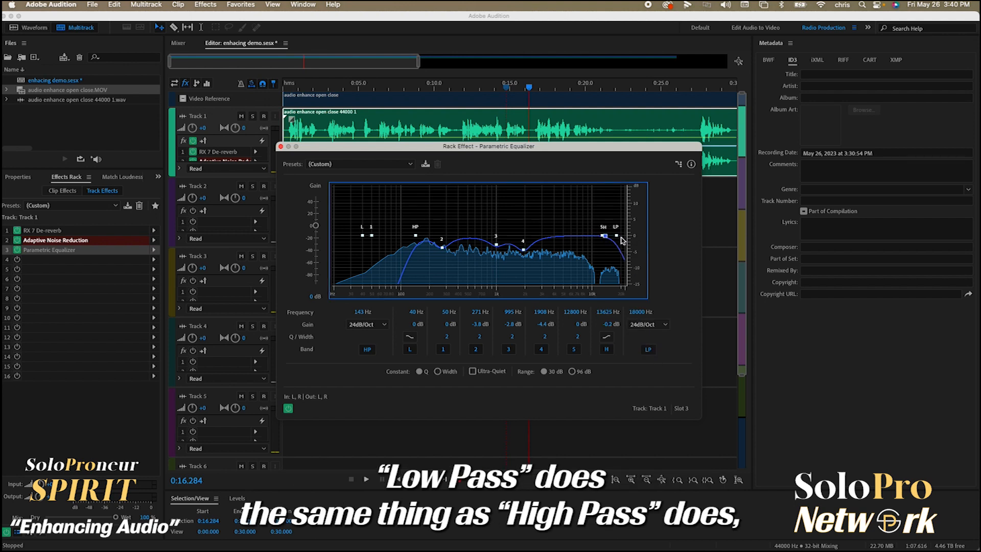
{"action": "left_click_drag", "start_coordinate": [617, 236], "coordinate": [568, 236]}
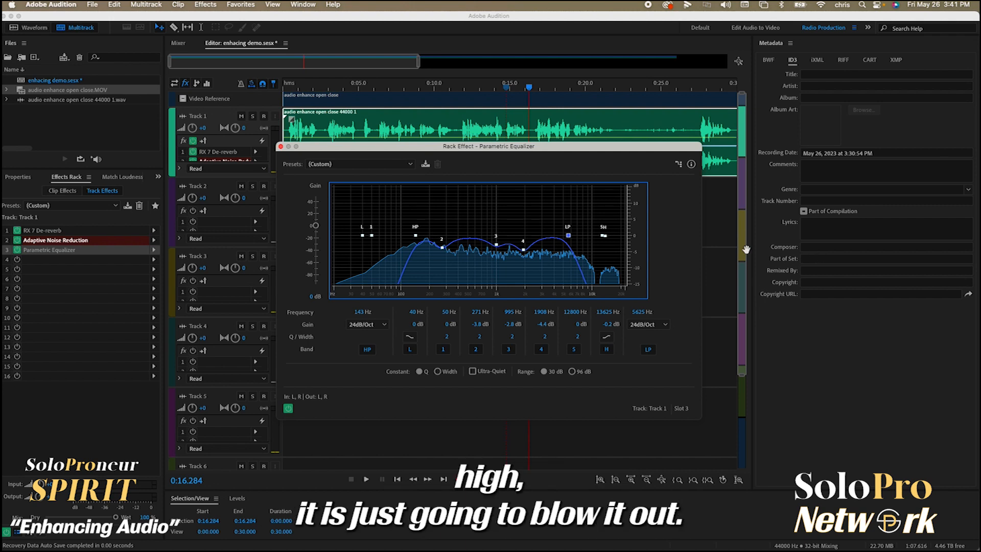
Step: Raise the low-pass cutoff to about 6131 Hz while checking it against playback, and close the Parametric Equalizer
{"action": "mouse_move", "coordinate": [569, 237]}
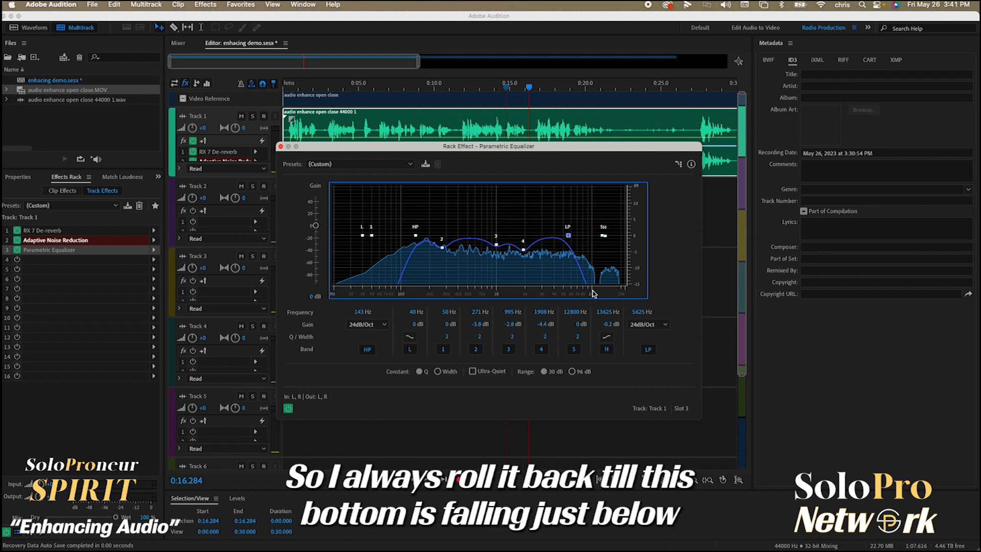
{"action": "key", "text": "space"}
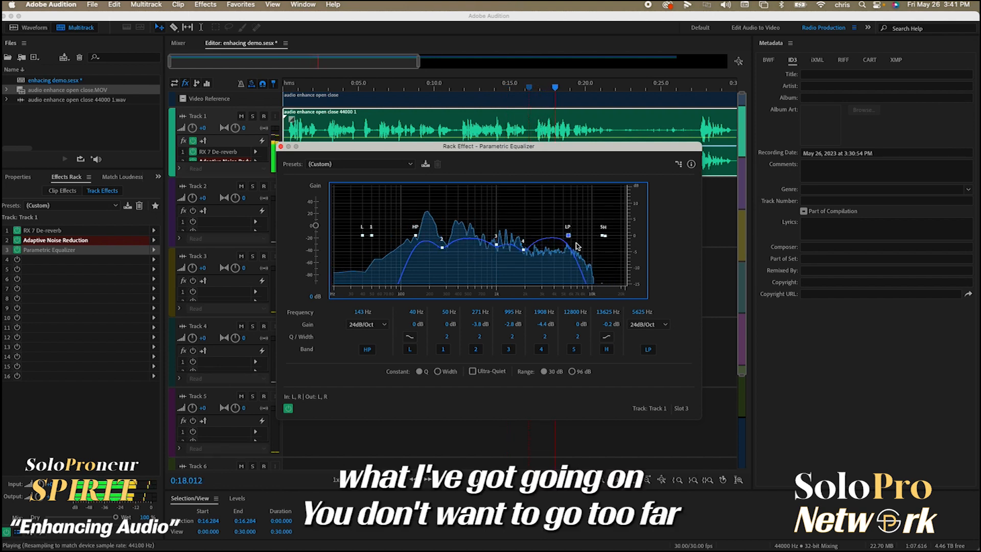
{"action": "key", "text": "space"}
{"action": "left_click_drag", "start_coordinate": [569, 236], "coordinate": [572, 237]}
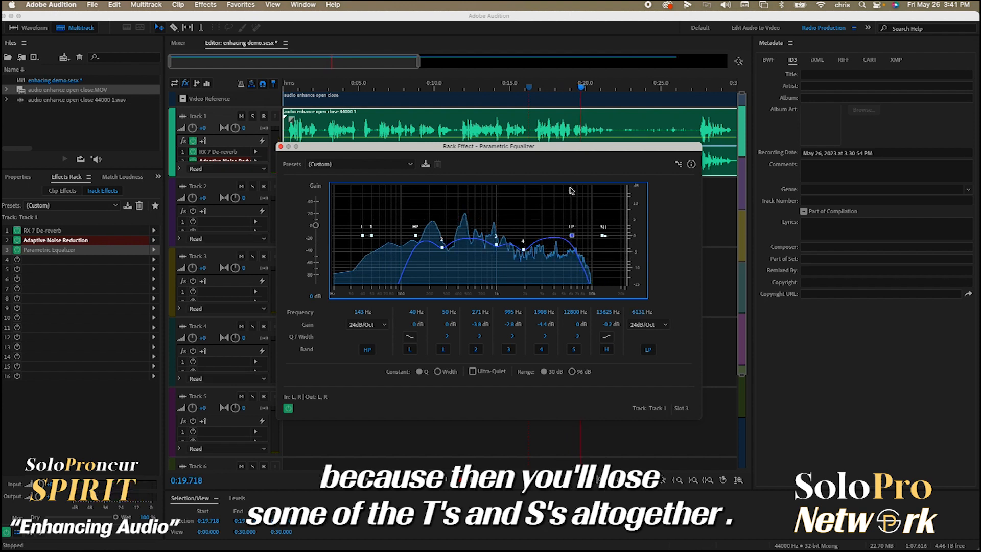
{"action": "key", "text": "space"}
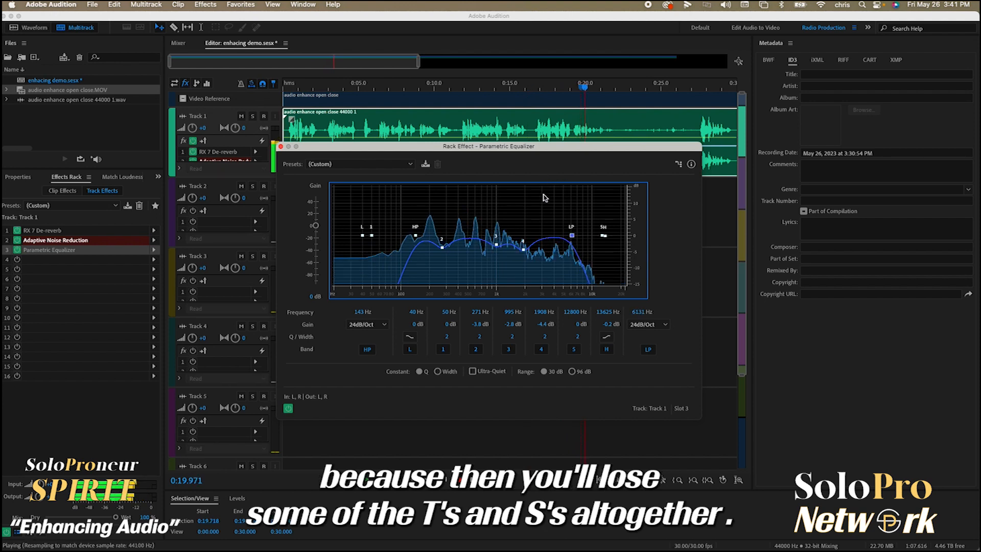
{"action": "key", "text": "space"}
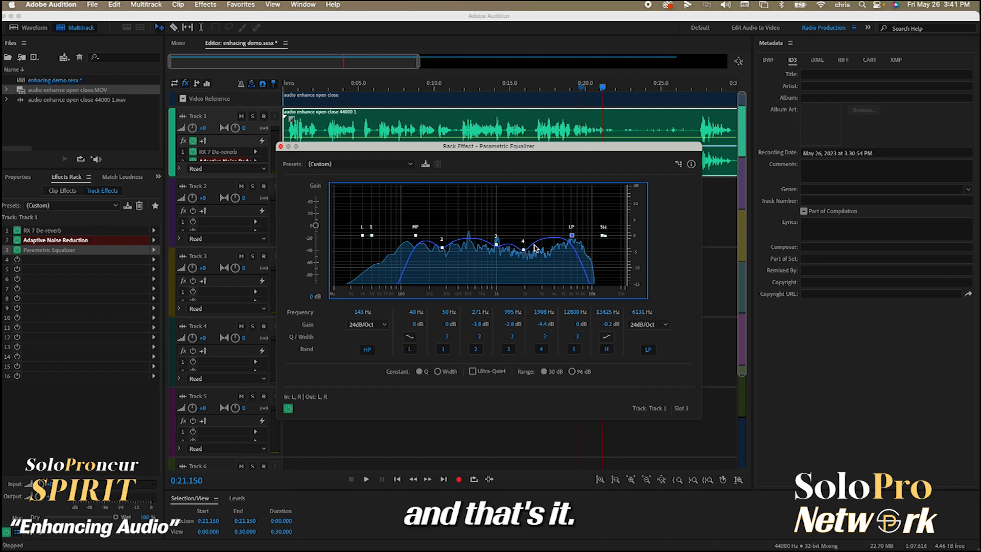
{"action": "left_click", "coordinate": [280, 146]}
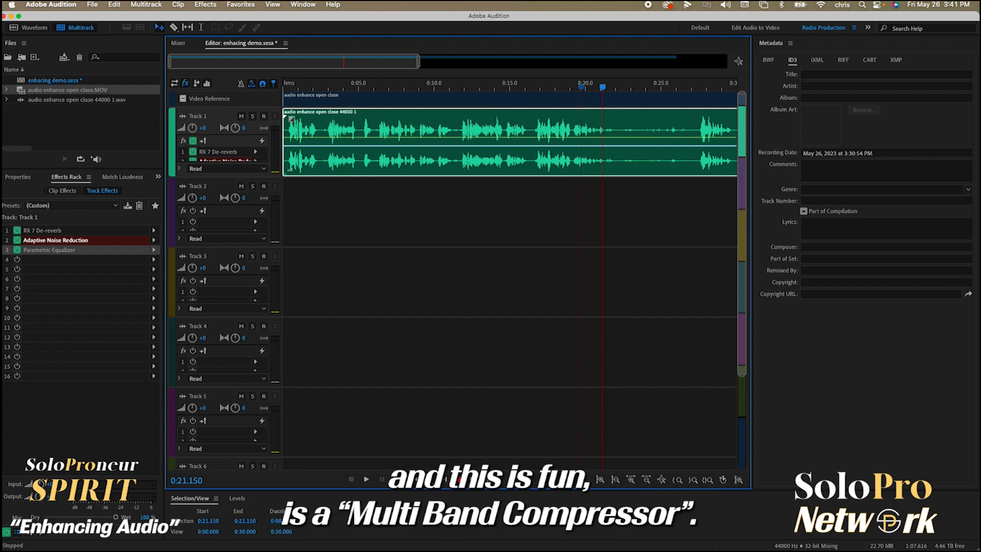
Step: Place a Multiband Compressor in the fourth effect slot of Track 1 and apply its Broadcast preset
{"action": "left_click", "coordinate": [154, 260]}
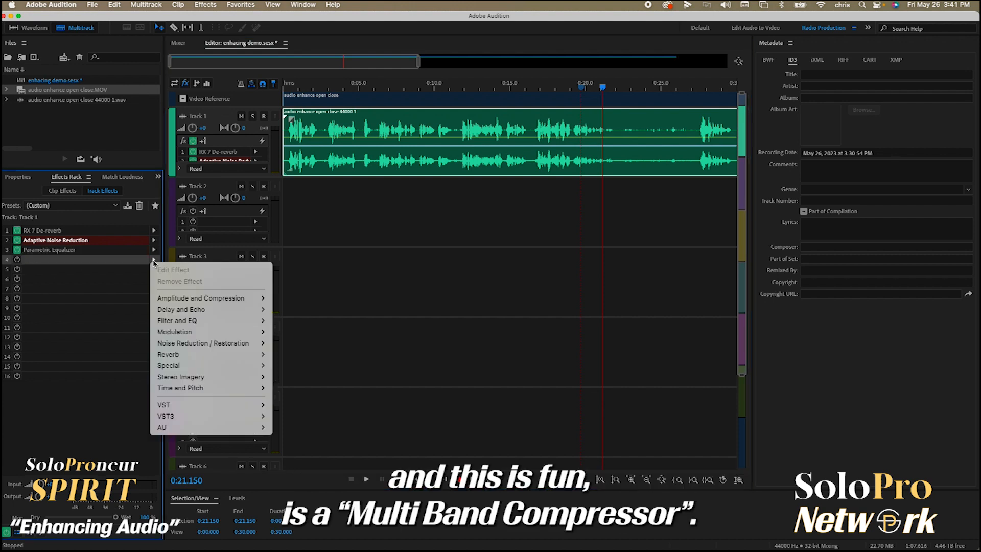
{"action": "mouse_move", "coordinate": [204, 298]}
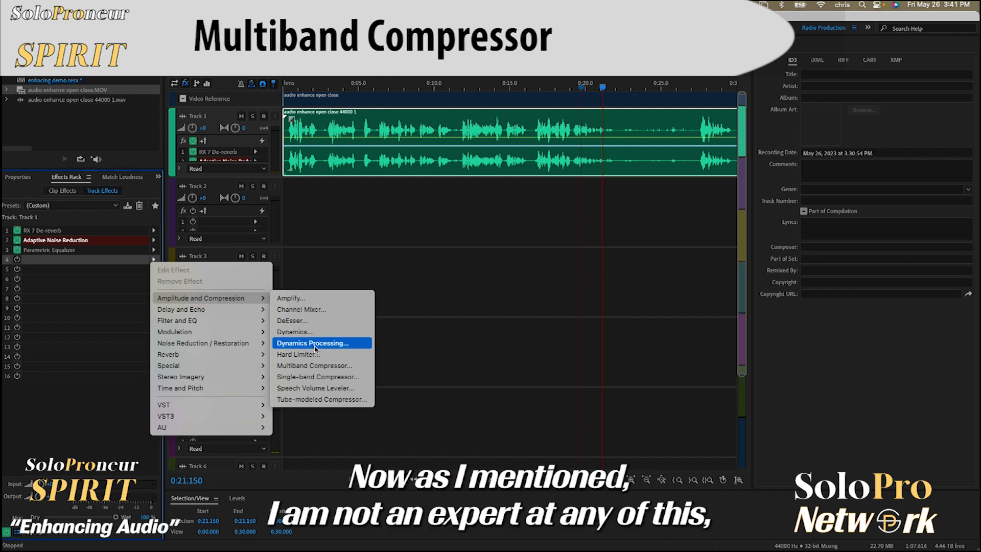
{"action": "left_click", "coordinate": [321, 366]}
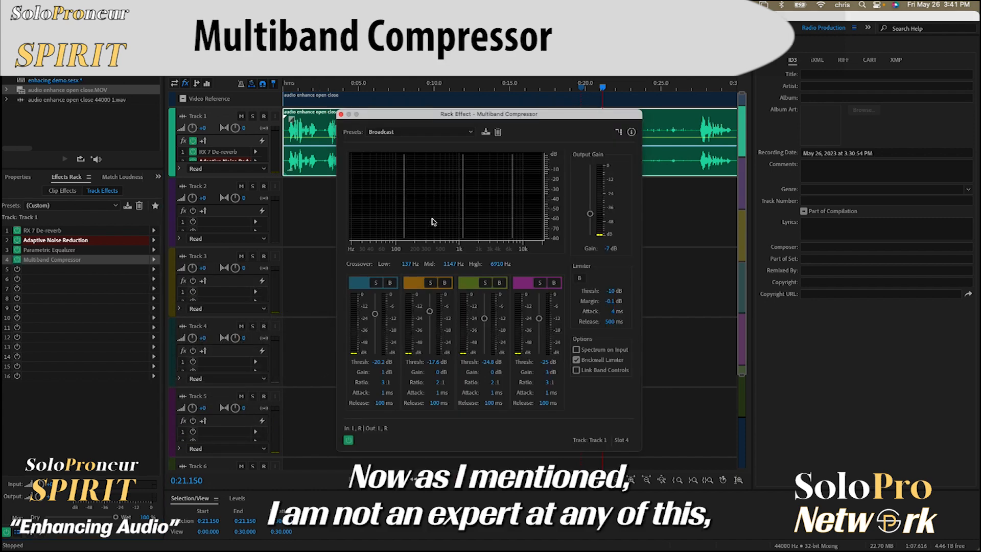
{"action": "left_click", "coordinate": [424, 132]}
{"action": "left_click", "coordinate": [424, 138]}
{"action": "left_click_drag", "start_coordinate": [449, 111], "coordinate": [317, 203]}
{"action": "left_click", "coordinate": [297, 224]}
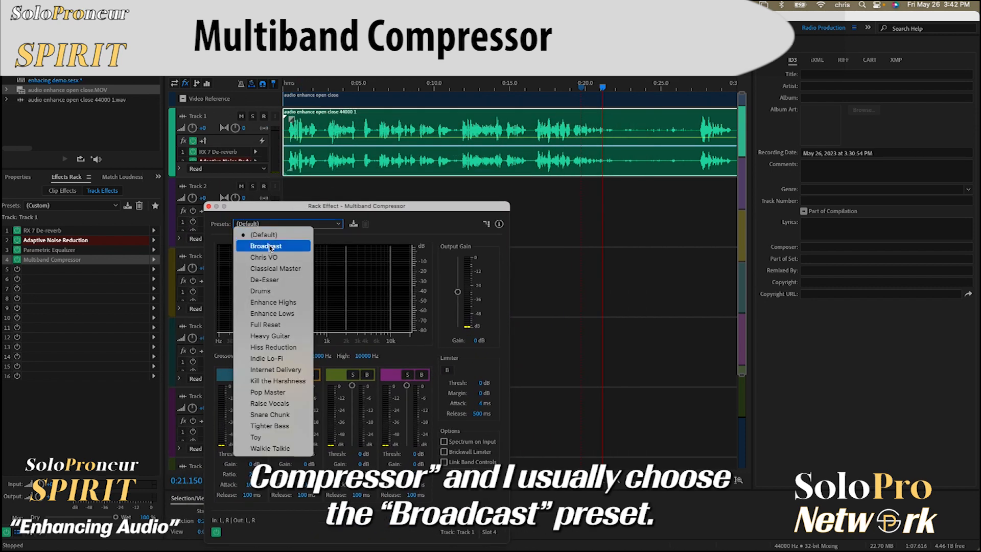
{"action": "left_click", "coordinate": [271, 247]}
Step: Uncover the Track 1 clip and play it from the start to hear the Broadcast compression
{"action": "left_click_drag", "start_coordinate": [358, 207], "coordinate": [339, 223]}
{"action": "left_click", "coordinate": [386, 85]}
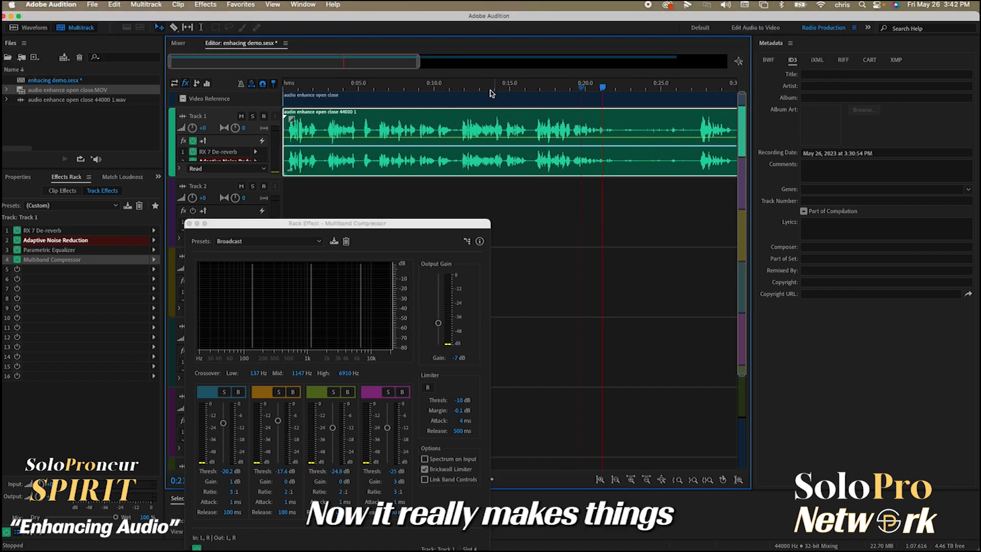
{"action": "key", "text": "Home"}
{"action": "key", "text": "space"}
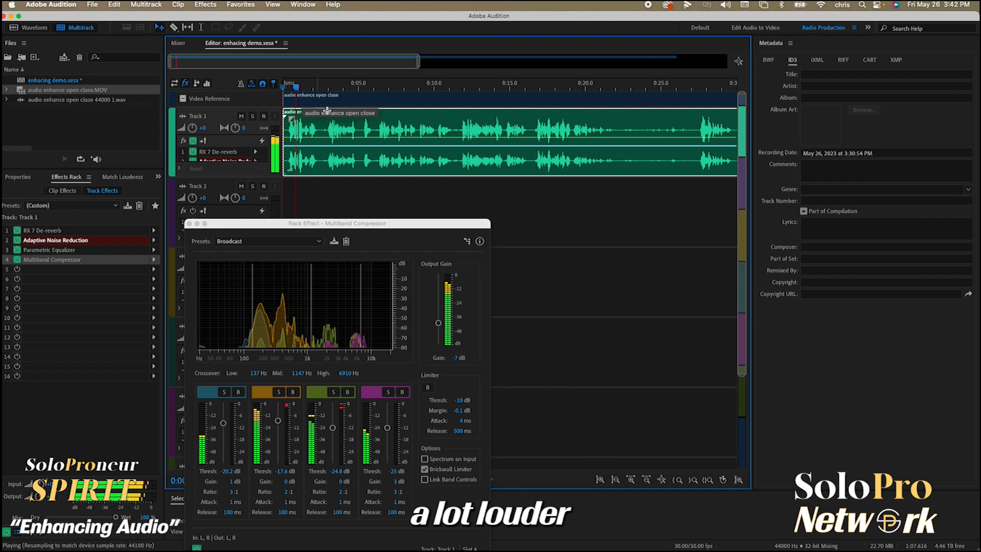
{"action": "key", "text": "space"}
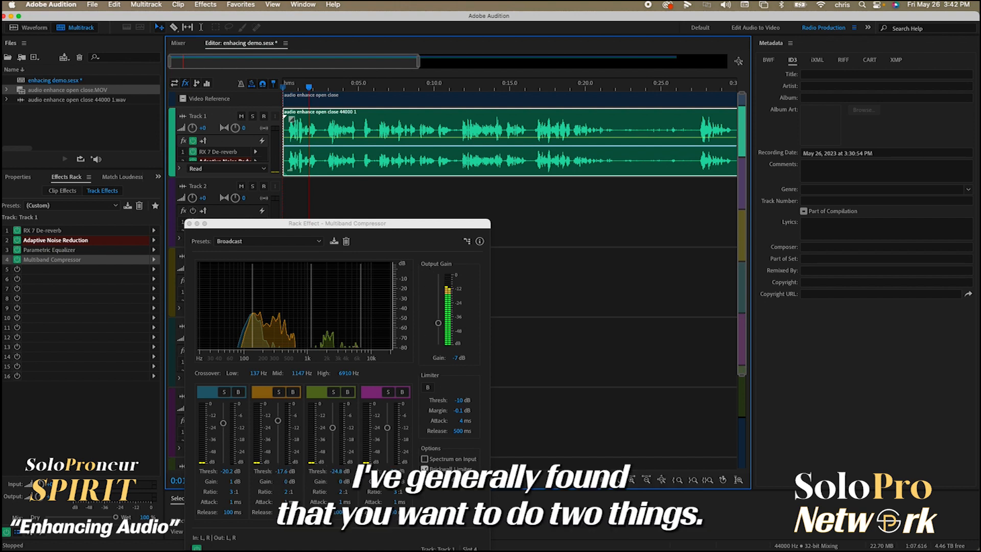
Step: Disable the compressor's Brickwall Limiter with the output gain at -7 dB, listen to the result, and close the effect window
{"action": "left_click", "coordinate": [425, 470]}
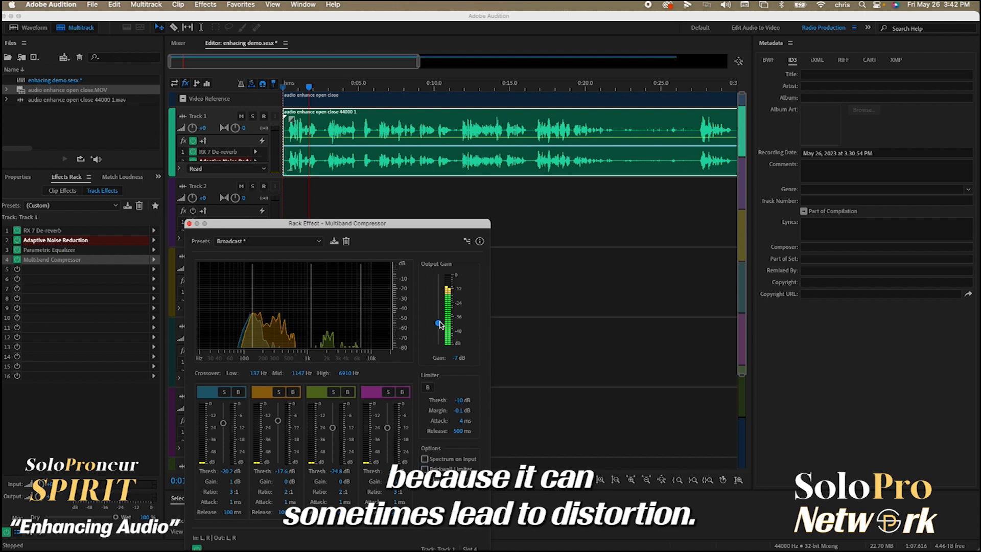
{"action": "left_click_drag", "start_coordinate": [441, 326], "coordinate": [441, 324]}
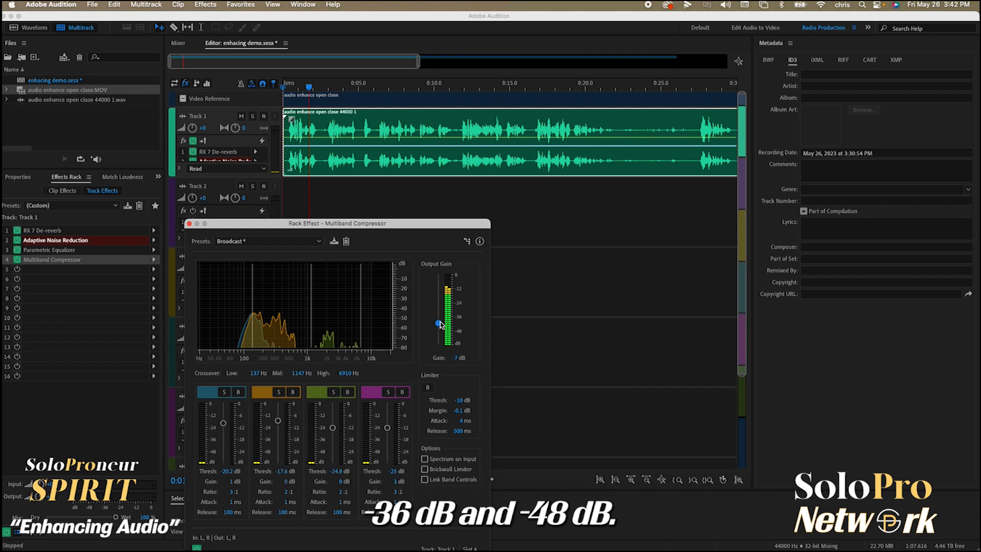
{"action": "key", "text": "space"}
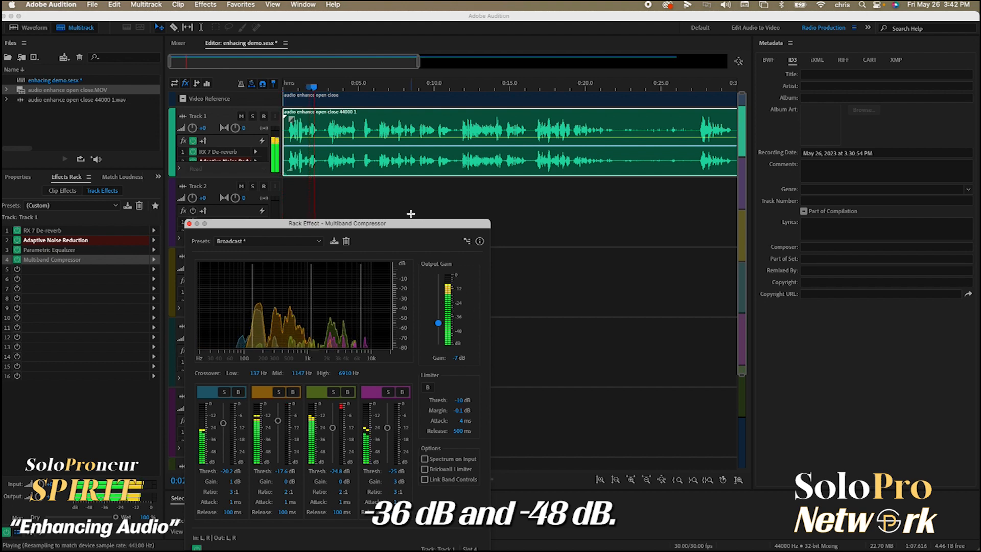
{"action": "key", "text": "space"}
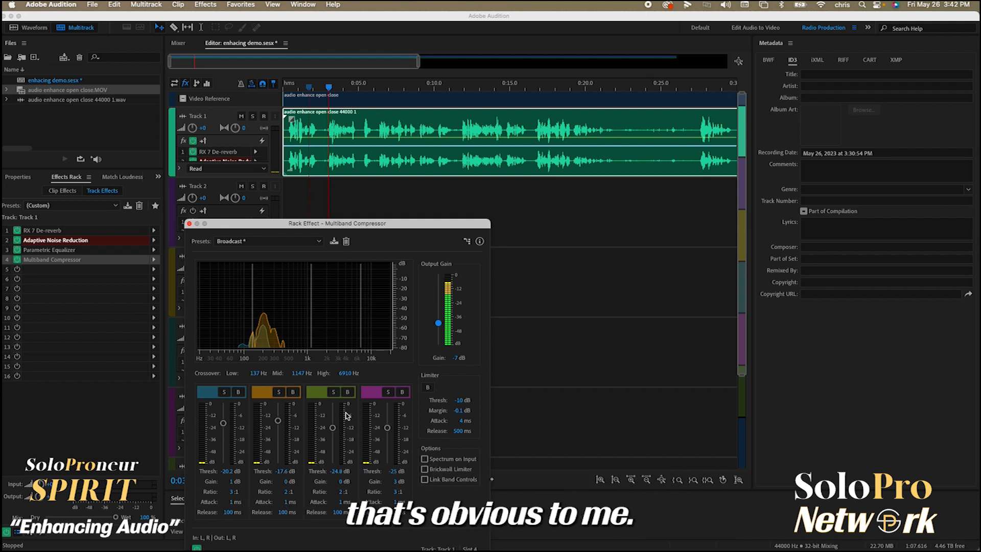
{"action": "key", "text": "space"}
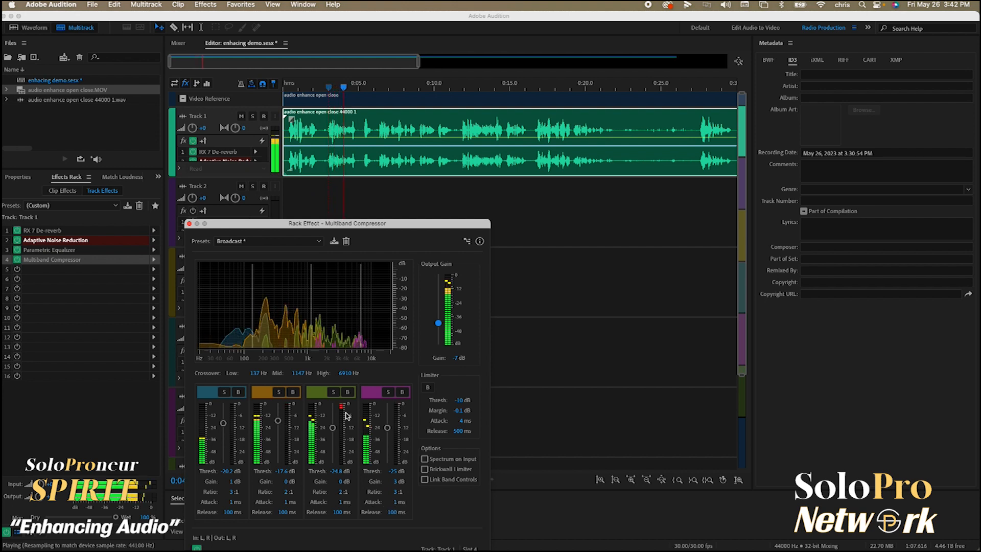
{"action": "key", "text": "space"}
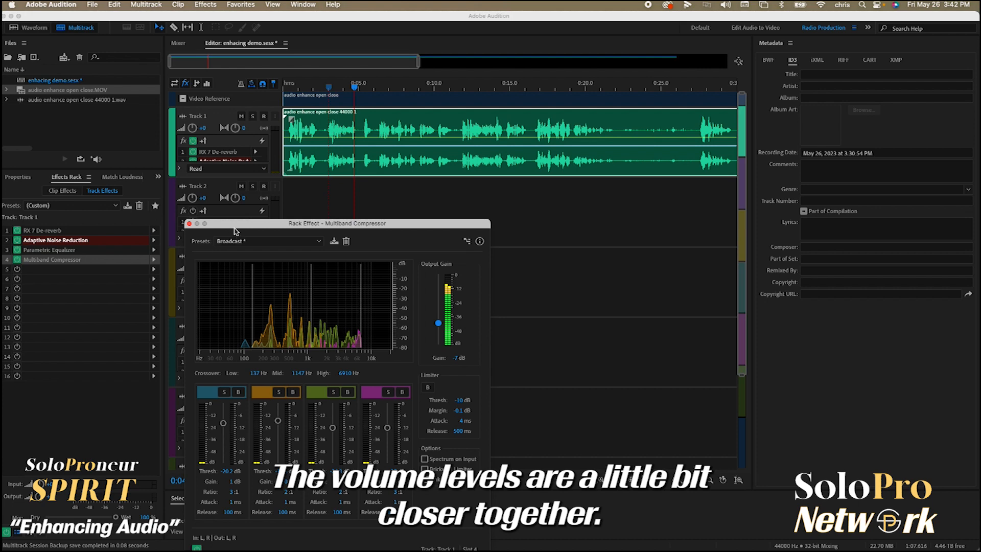
{"action": "left_click", "coordinate": [189, 224]}
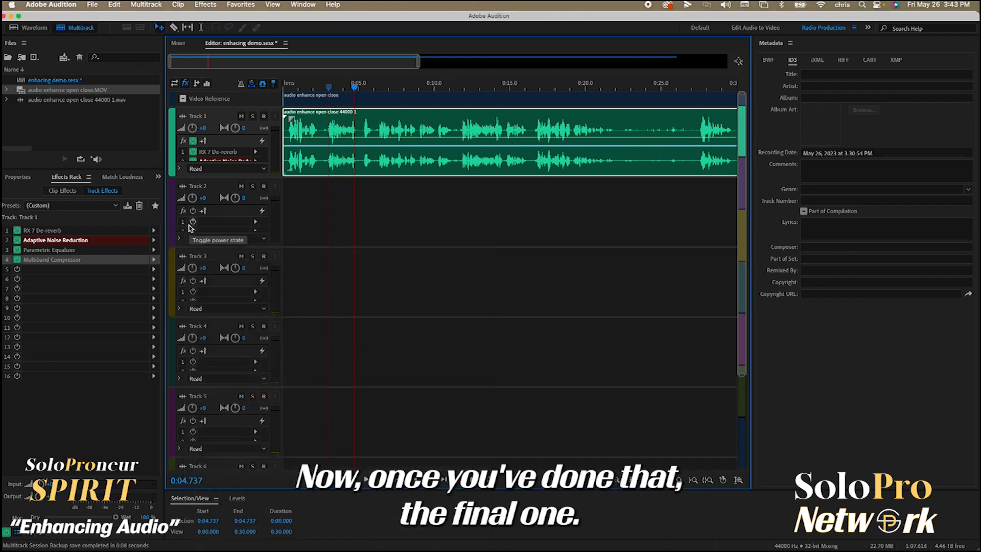
Step: Place the Mastering effect in the fifth effect slot of Track 1
{"action": "left_click", "coordinate": [155, 270]}
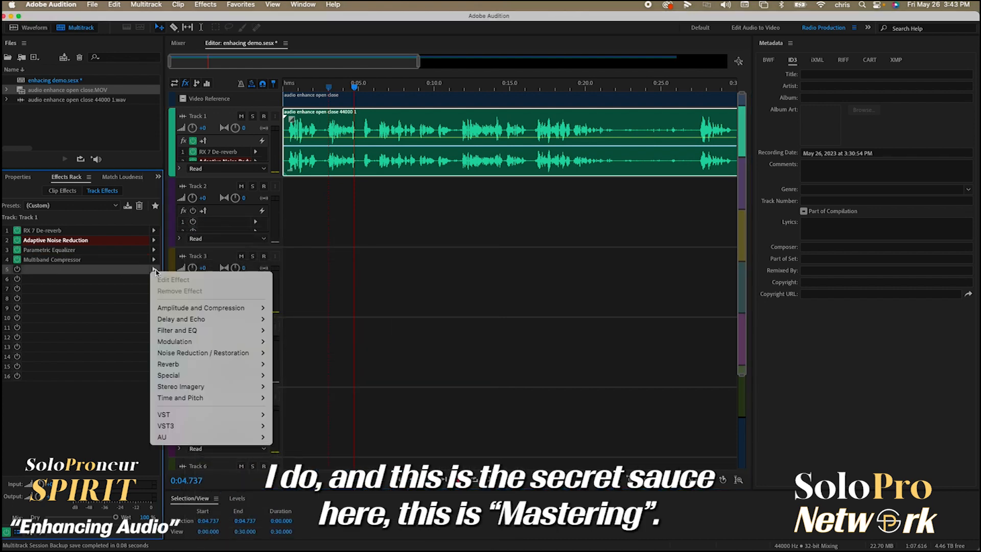
{"action": "mouse_move", "coordinate": [210, 375]}
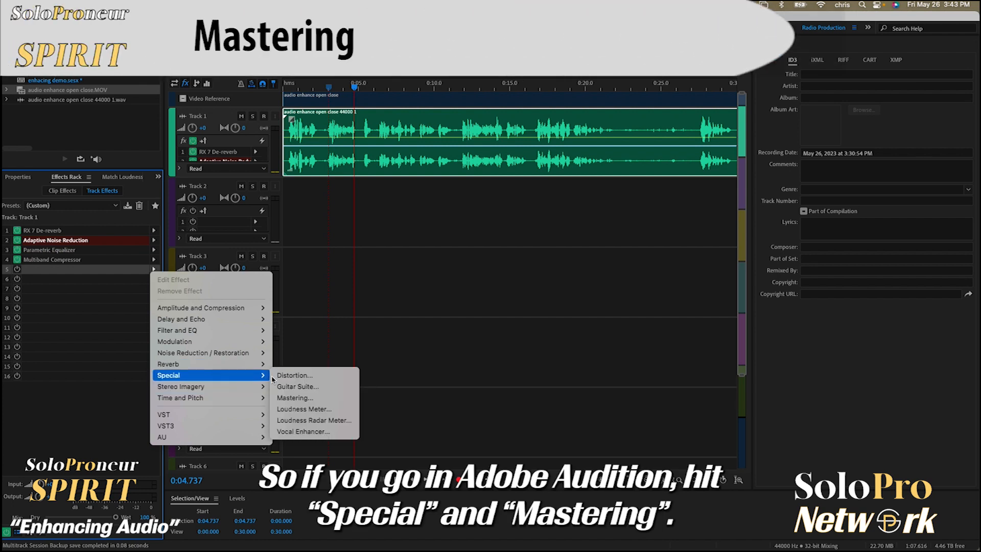
{"action": "left_click", "coordinate": [304, 398]}
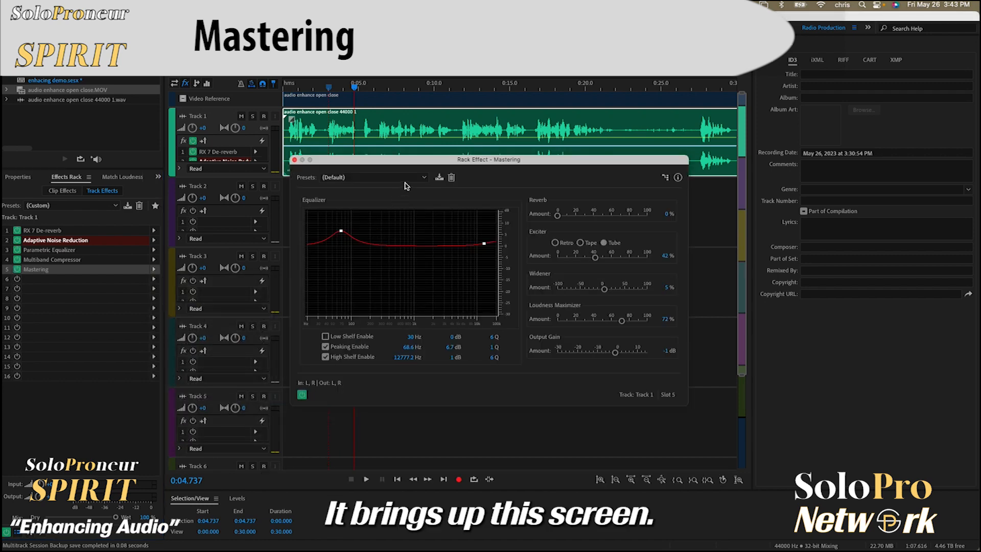
Step: Apply the Bright Hype preset to the Mastering effect and lower its high-shelf point to about -2.1 dB near 2565 Hz
{"action": "left_click", "coordinate": [387, 178]}
{"action": "left_click", "coordinate": [386, 187]}
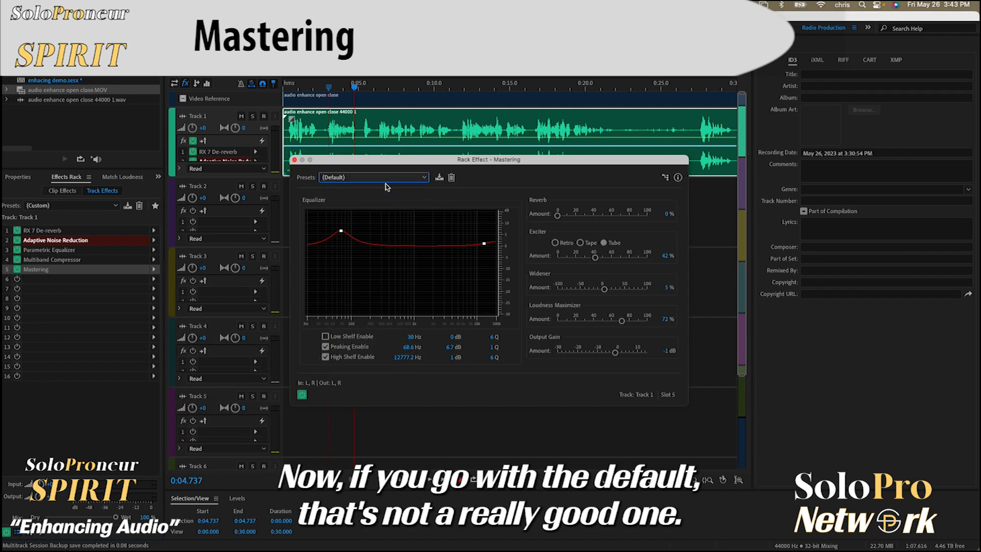
{"action": "left_click", "coordinate": [384, 179]}
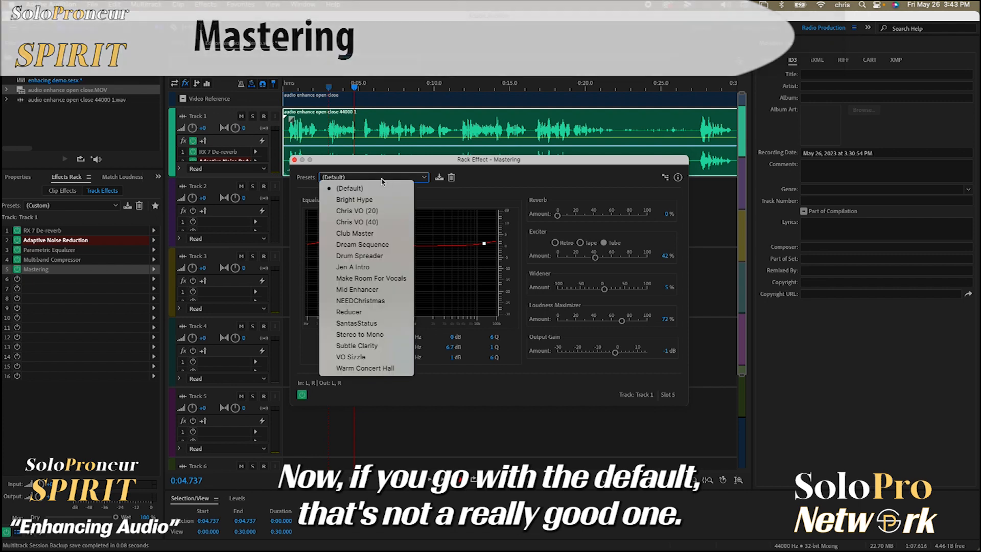
{"action": "left_click", "coordinate": [369, 201]}
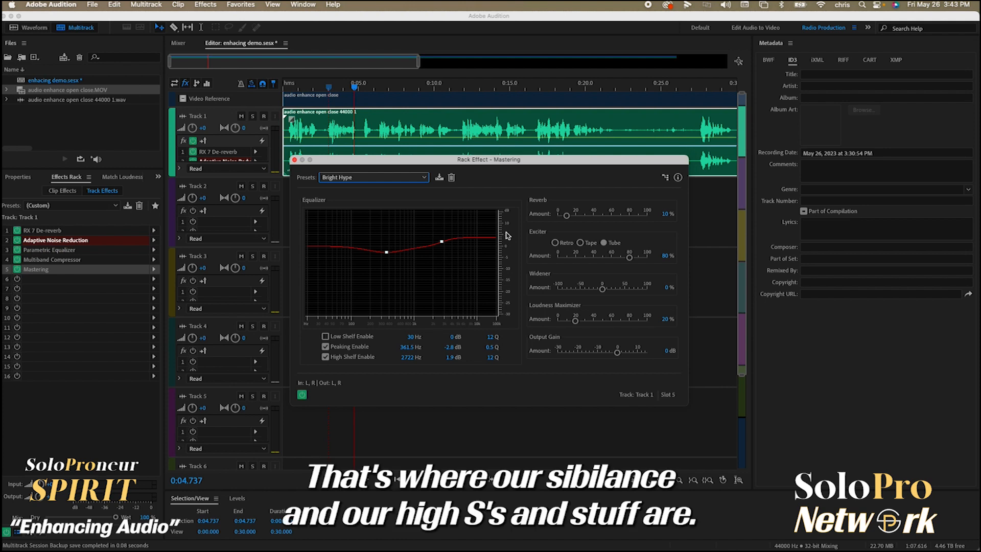
{"action": "left_click_drag", "start_coordinate": [442, 242], "coordinate": [441, 253]}
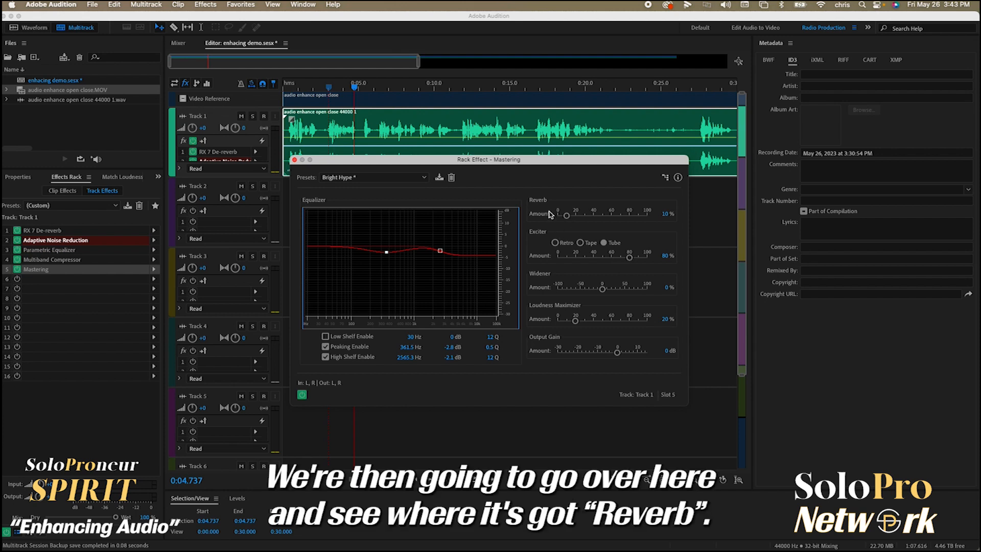
Step: Play a passage to hear the preset's reverb, and reduce the Mastering effect's Reverb amount to 0 %
{"action": "left_click", "coordinate": [567, 216]}
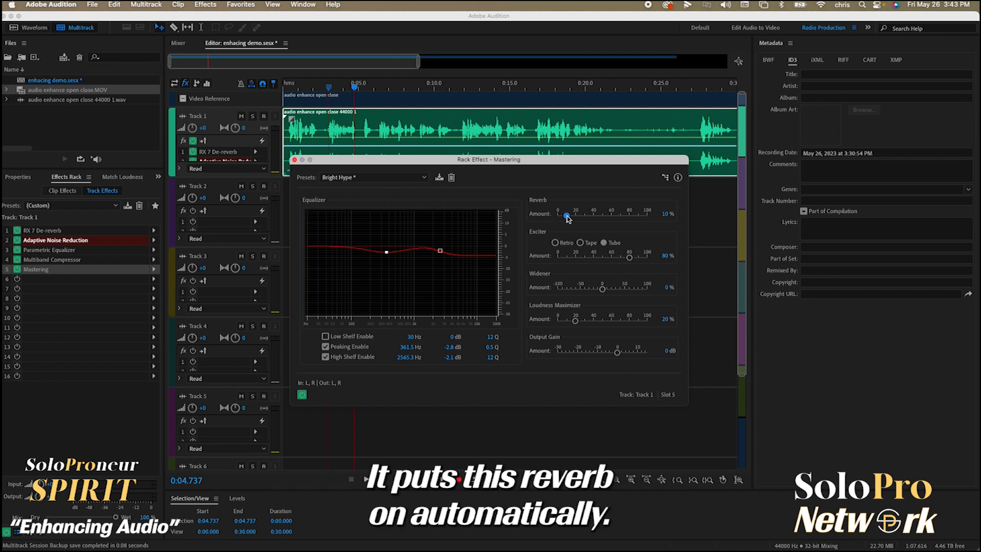
{"action": "key", "text": "space"}
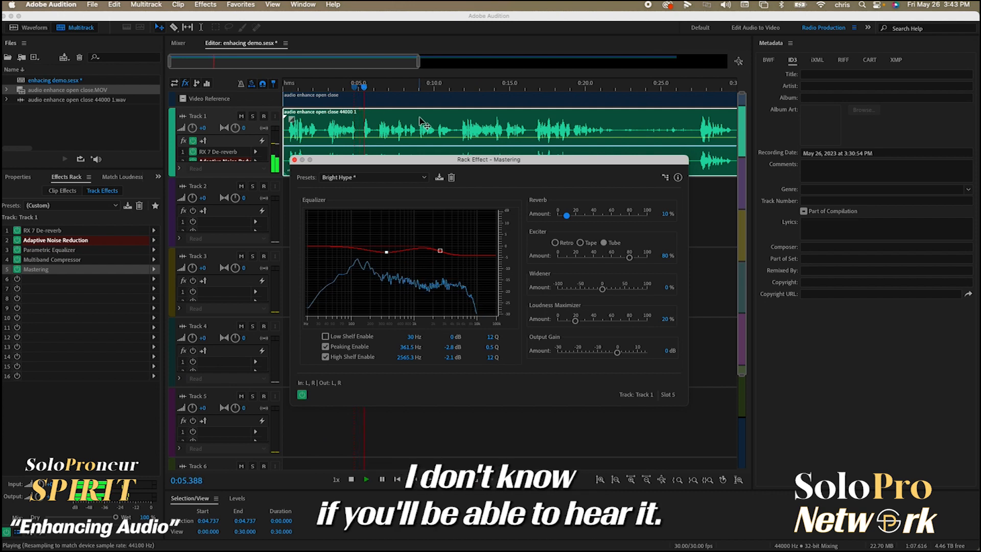
{"action": "key", "text": "space"}
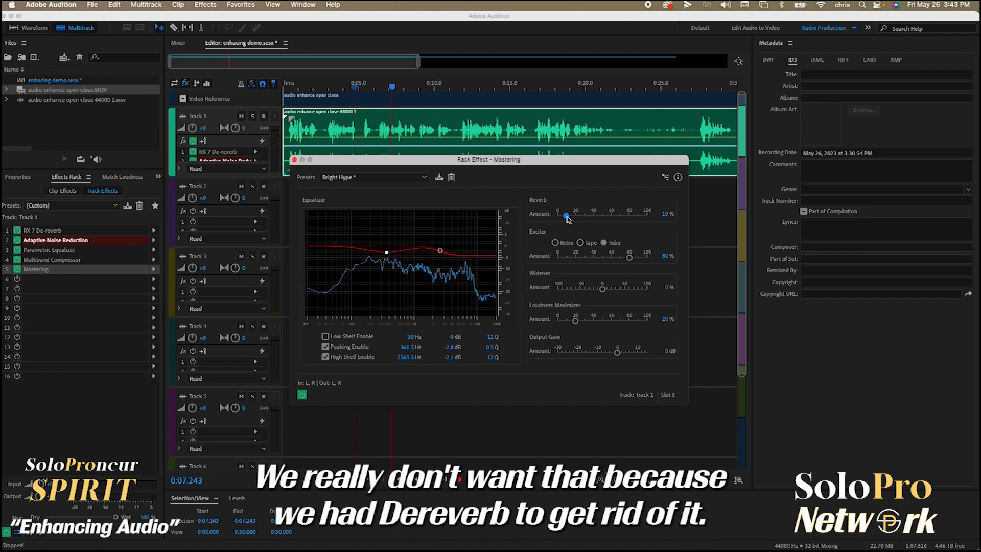
{"action": "left_click_drag", "start_coordinate": [568, 218], "coordinate": [535, 211]}
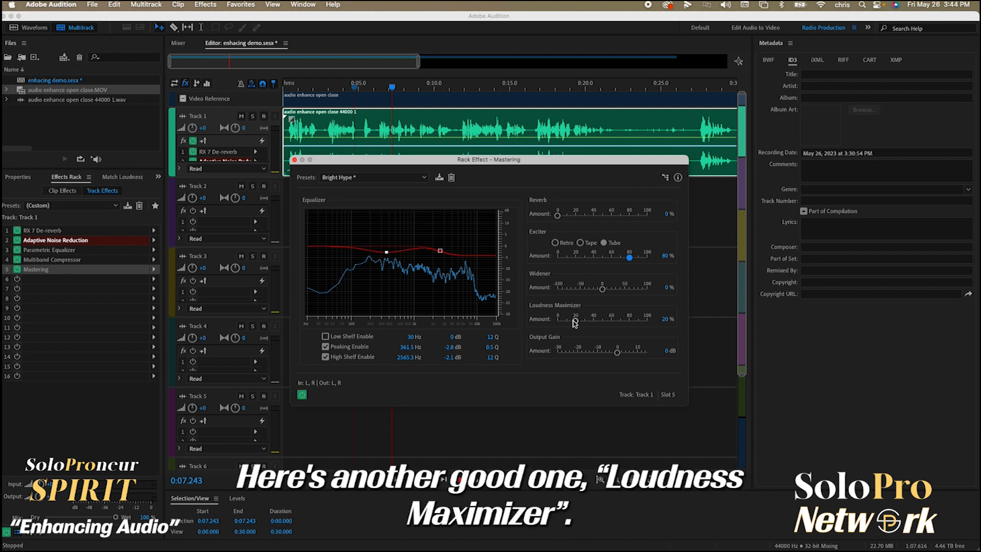
Step: Raise the Loudness Maximizer to about 81 % during playback and listen to the result
{"action": "key", "text": "space"}
{"action": "left_click_drag", "start_coordinate": [576, 322], "coordinate": [630, 322]}
{"action": "key", "text": "space"}
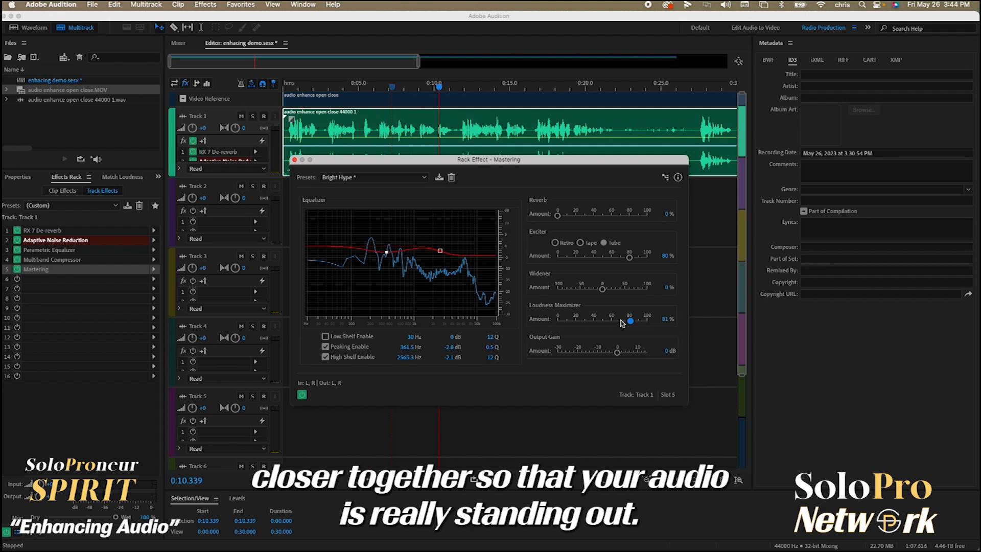
{"action": "key", "text": "space"}
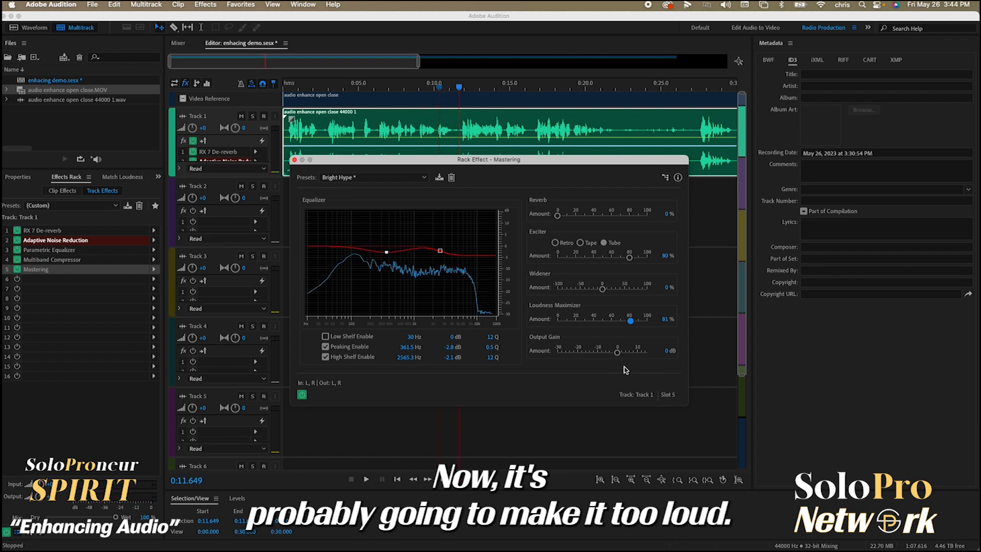
Step: Lower the Mastering output gain to -3 dB during playback, check the Track 1 level meter, and close the effect window
{"action": "key", "text": "space"}
{"action": "left_click_drag", "start_coordinate": [621, 357], "coordinate": [614, 359]}
{"action": "key", "text": "space"}
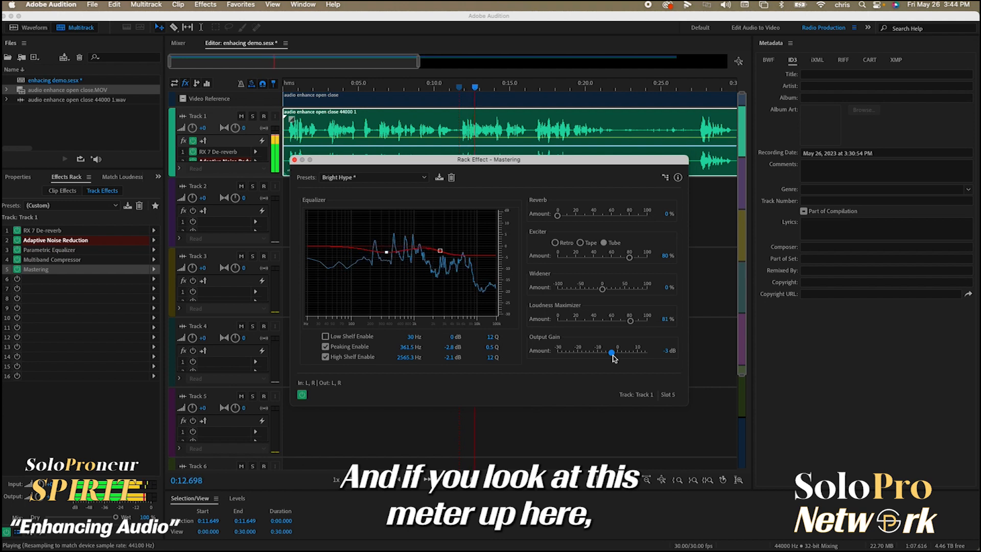
{"action": "key", "text": "space"}
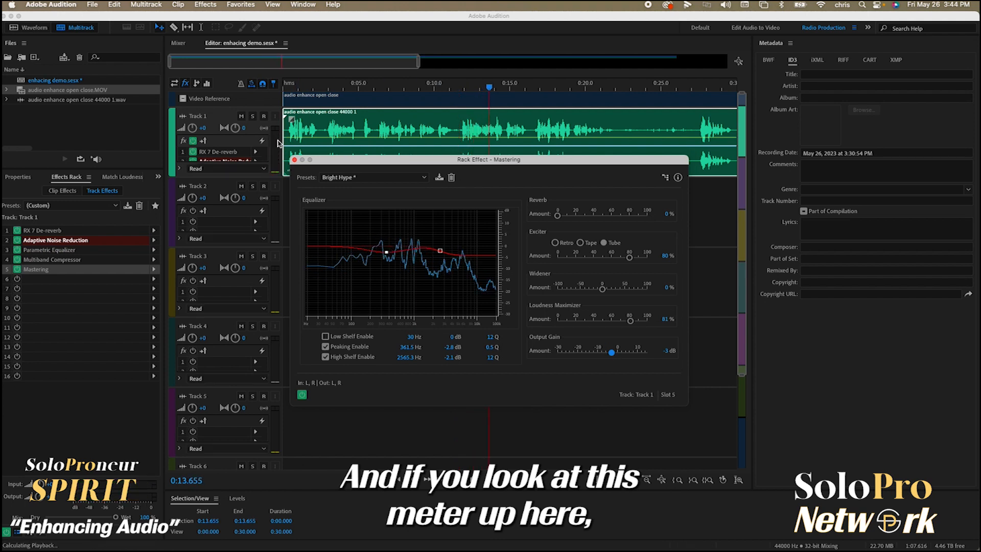
{"action": "key", "text": "space"}
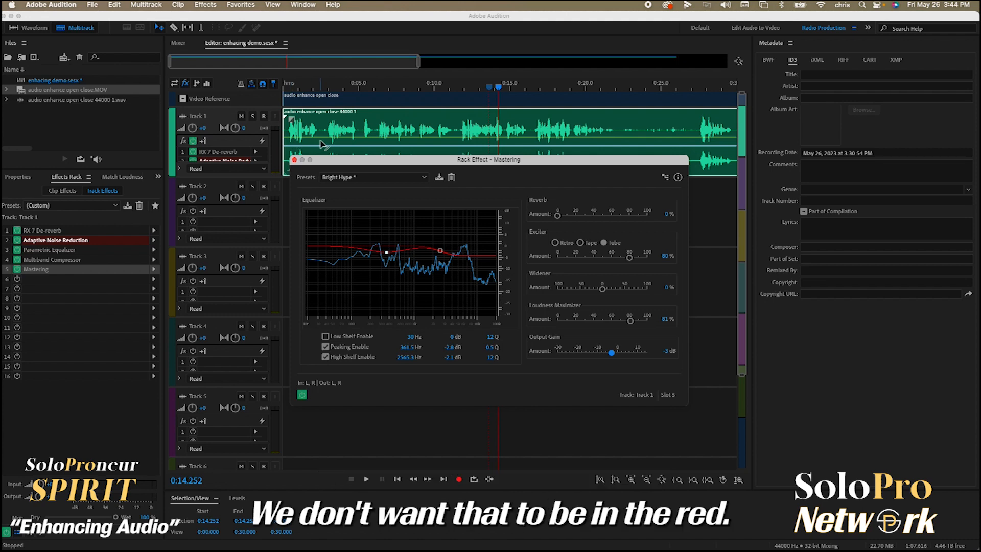
{"action": "left_click", "coordinate": [294, 160]}
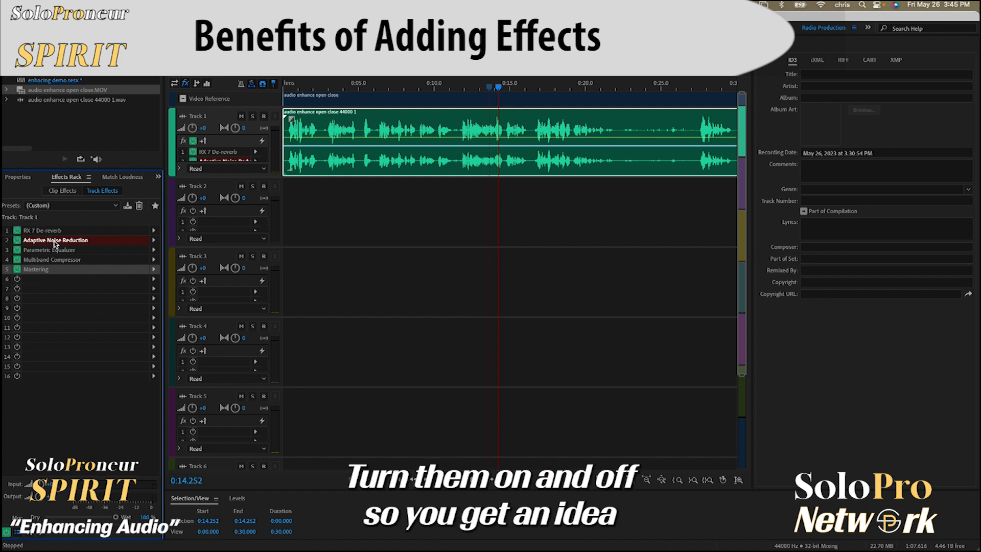
Step: Play Track 1 while switching the Mastering effect off and back on to compare the sound, and stop playback
{"action": "key", "text": "space"}
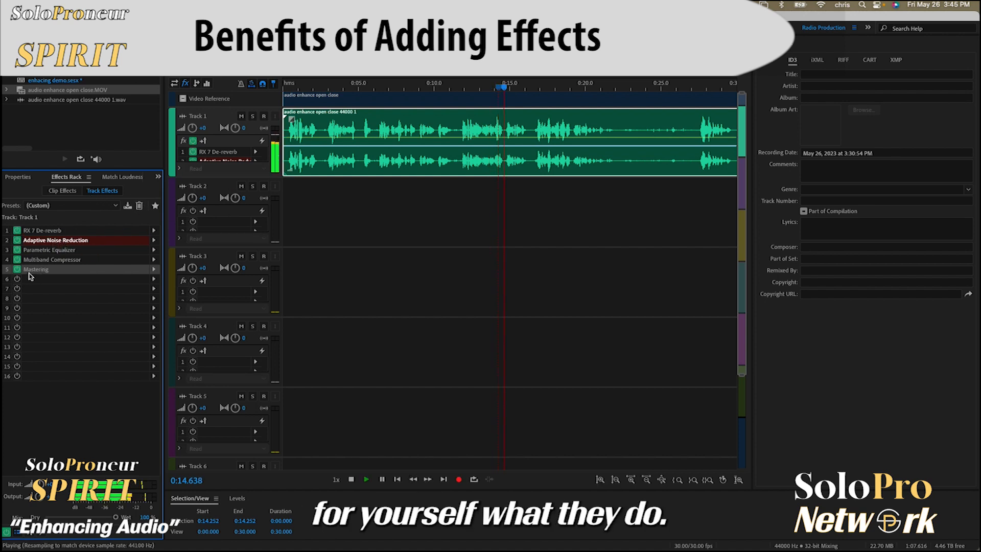
{"action": "left_click", "coordinate": [17, 272]}
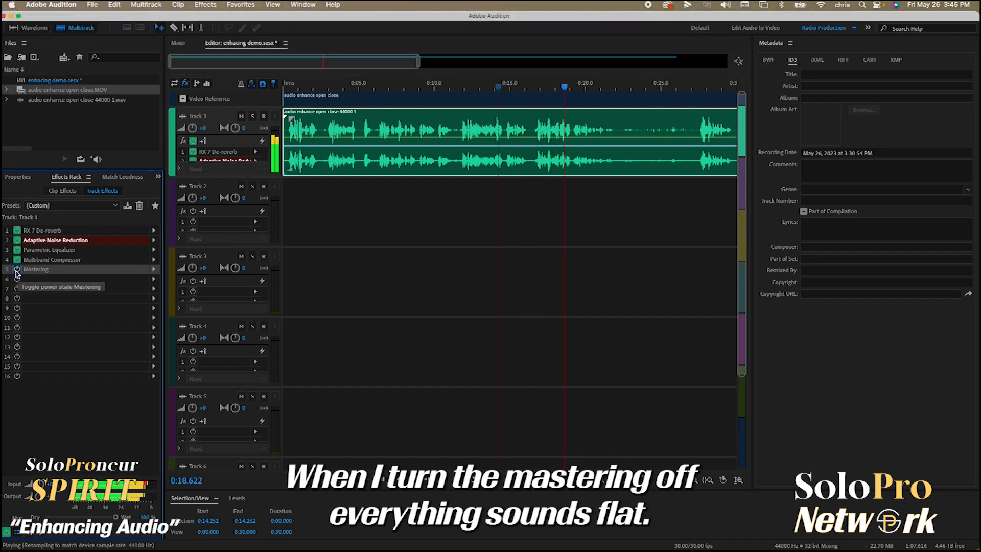
{"action": "left_click", "coordinate": [17, 271]}
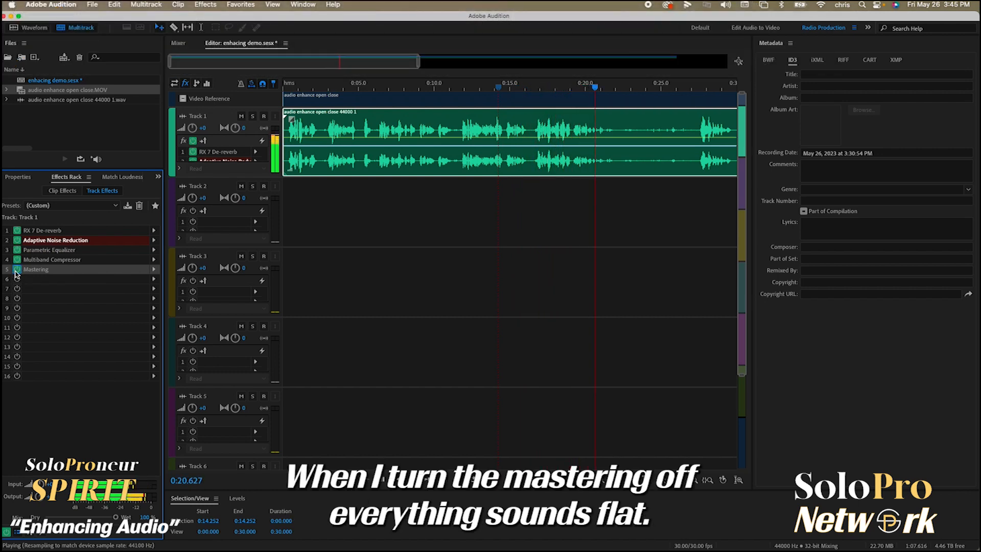
{"action": "key", "text": "space"}
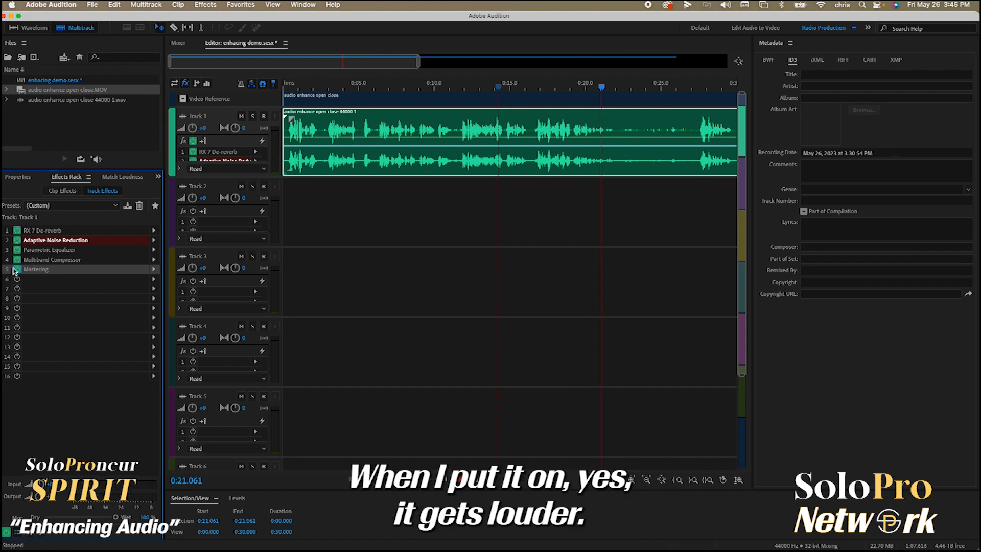